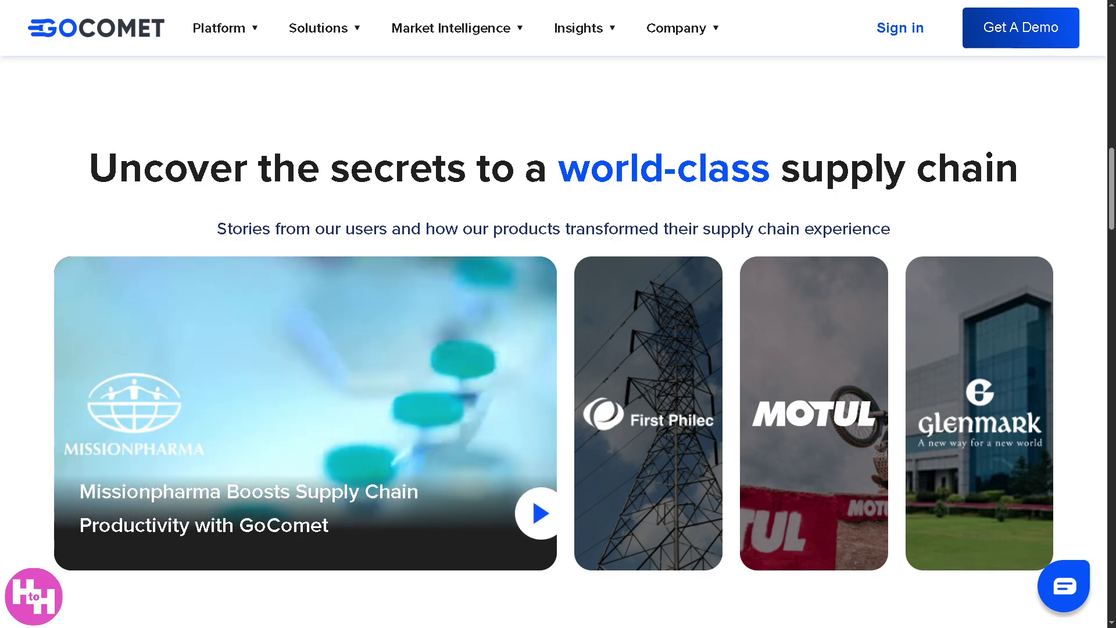
Preview the Missionpharma, First Philec, Motul and Glenmark story cards, then return to the homepage top
{"action": "mouse_move", "coordinate": [643, 431]}
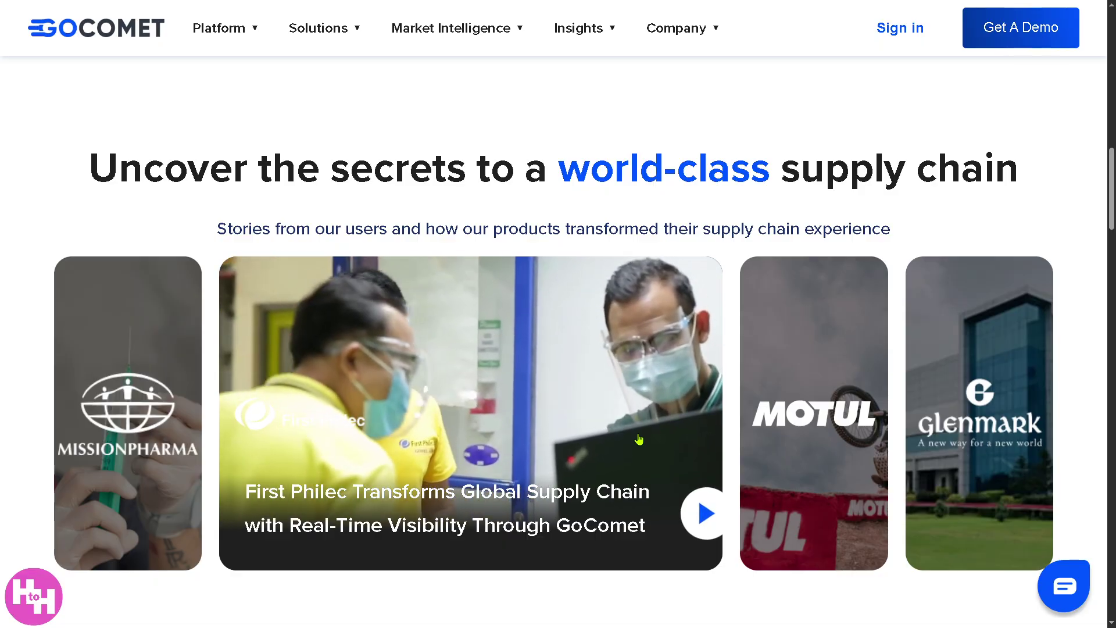
{"action": "mouse_move", "coordinate": [818, 413]}
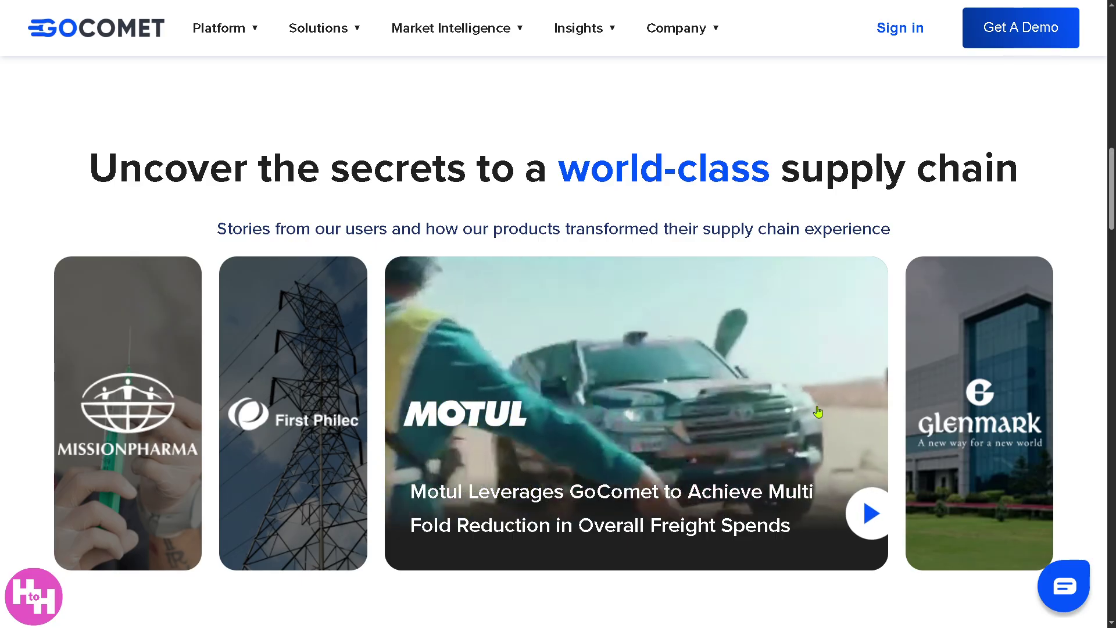
{"action": "mouse_move", "coordinate": [956, 417]}
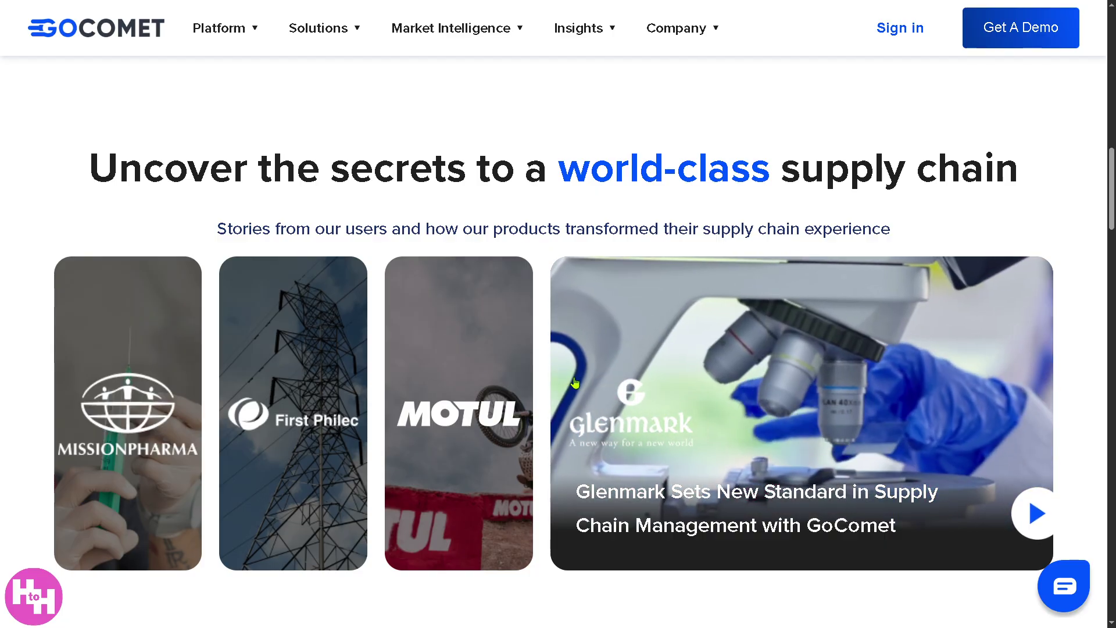
{"action": "mouse_move", "coordinate": [456, 381]}
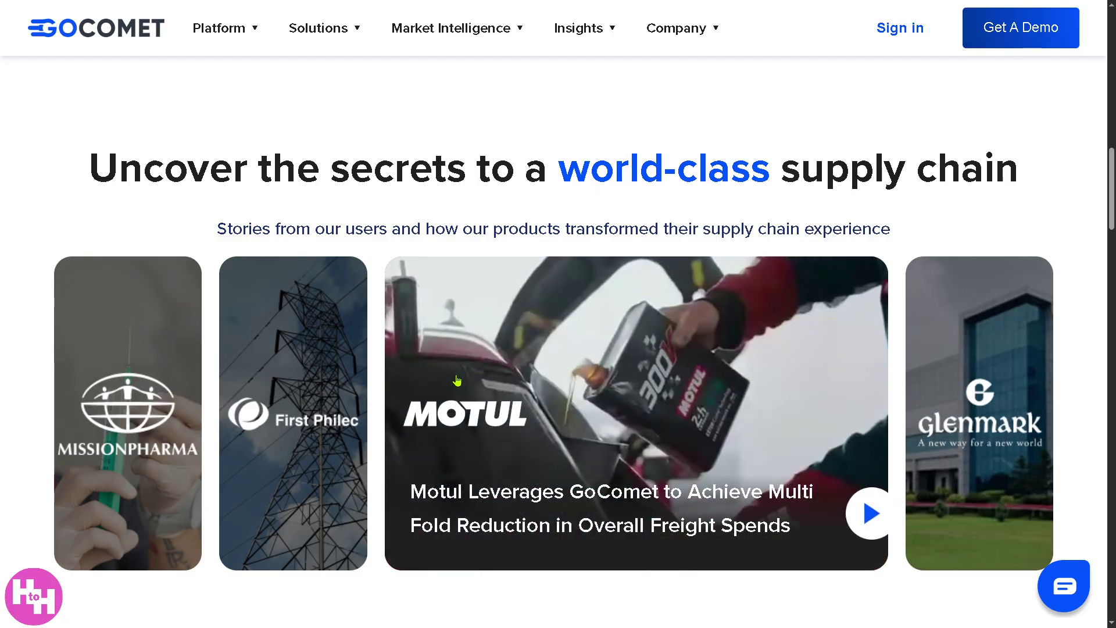
{"action": "mouse_move", "coordinate": [334, 365]}
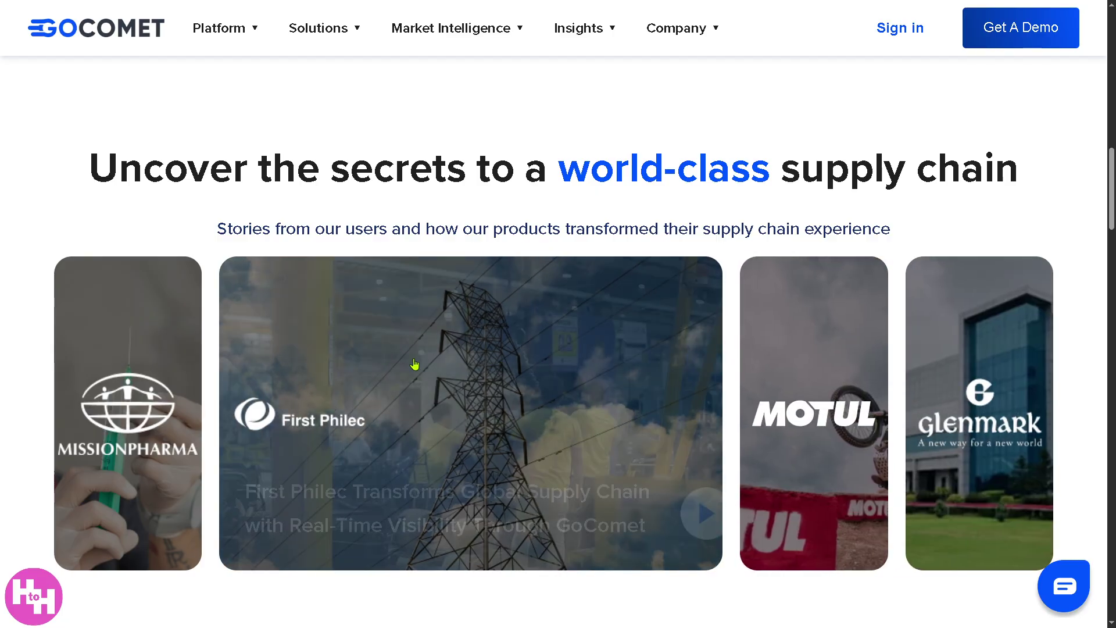
{"action": "mouse_move", "coordinate": [155, 363]}
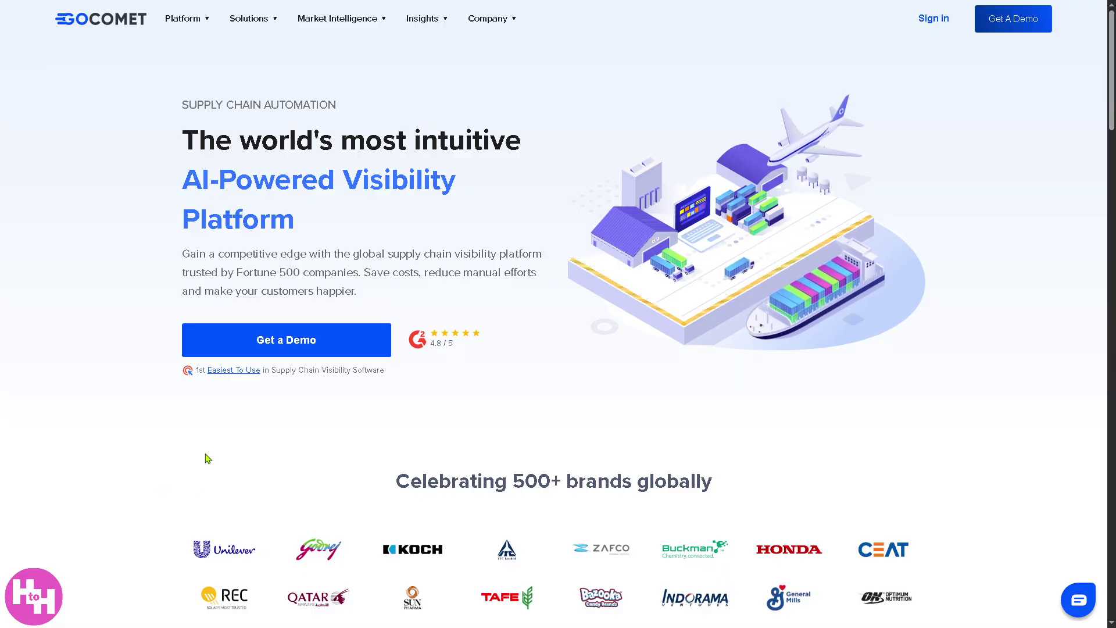
{"action": "key", "text": "F11"}
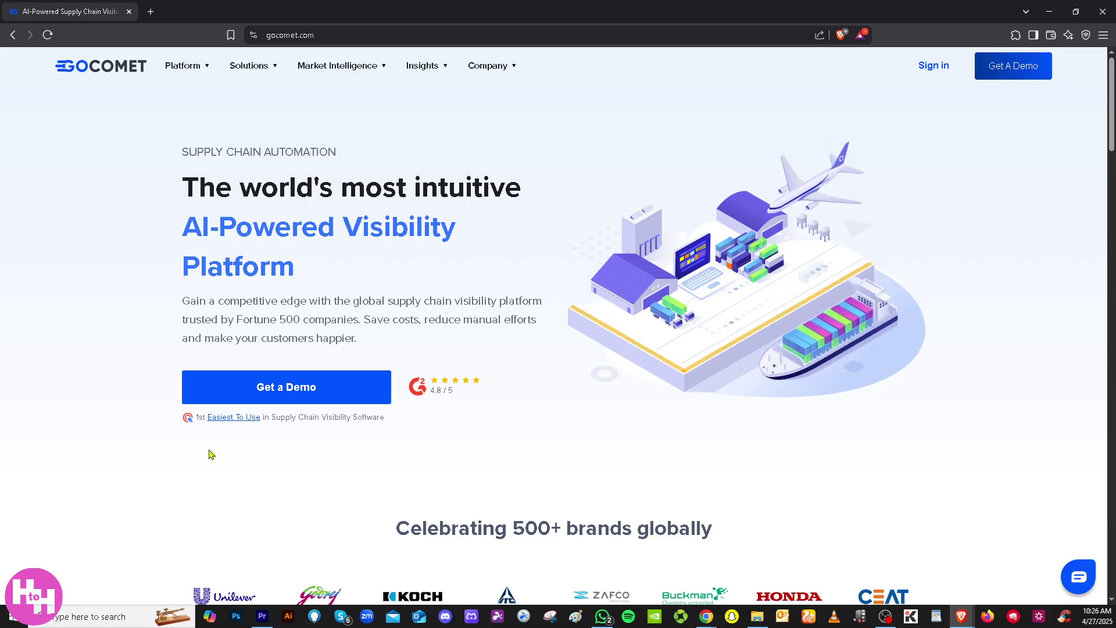
{"action": "key", "text": "F11"}
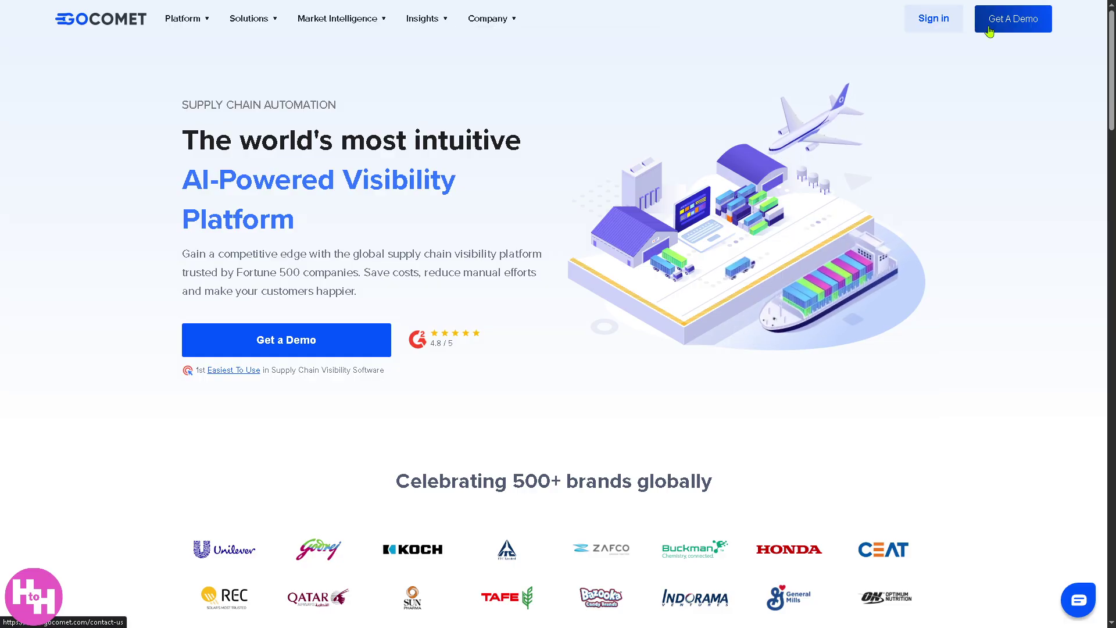
Sign in through the 'Welcome to GoComet!' login/Sign Up page and return to the homepage
{"action": "left_click", "coordinate": [934, 21]}
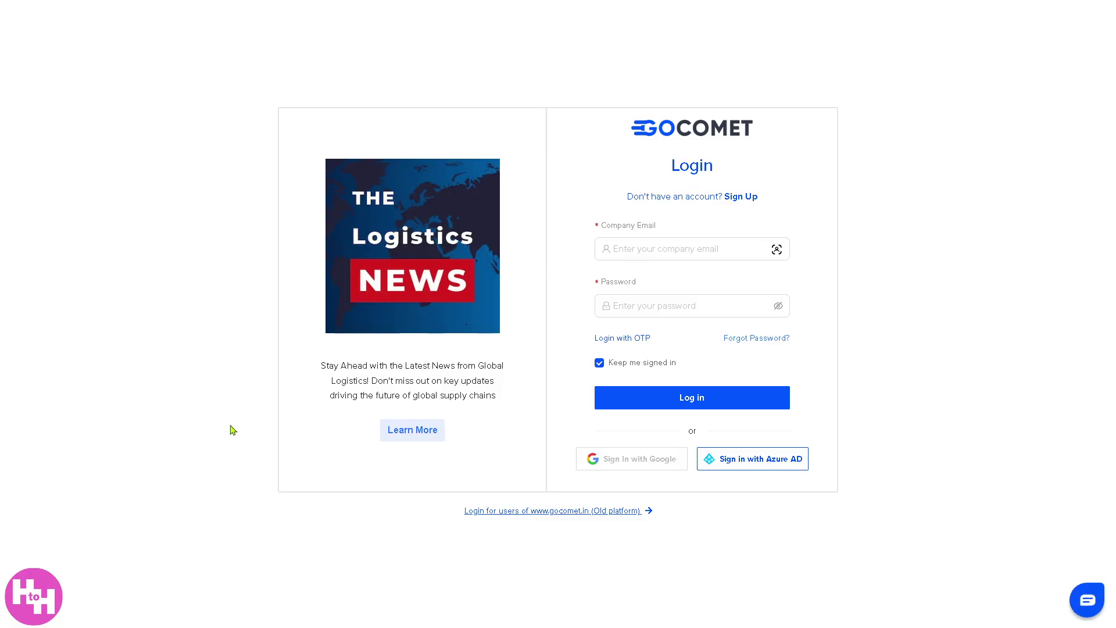
{"action": "left_click", "coordinate": [749, 199]}
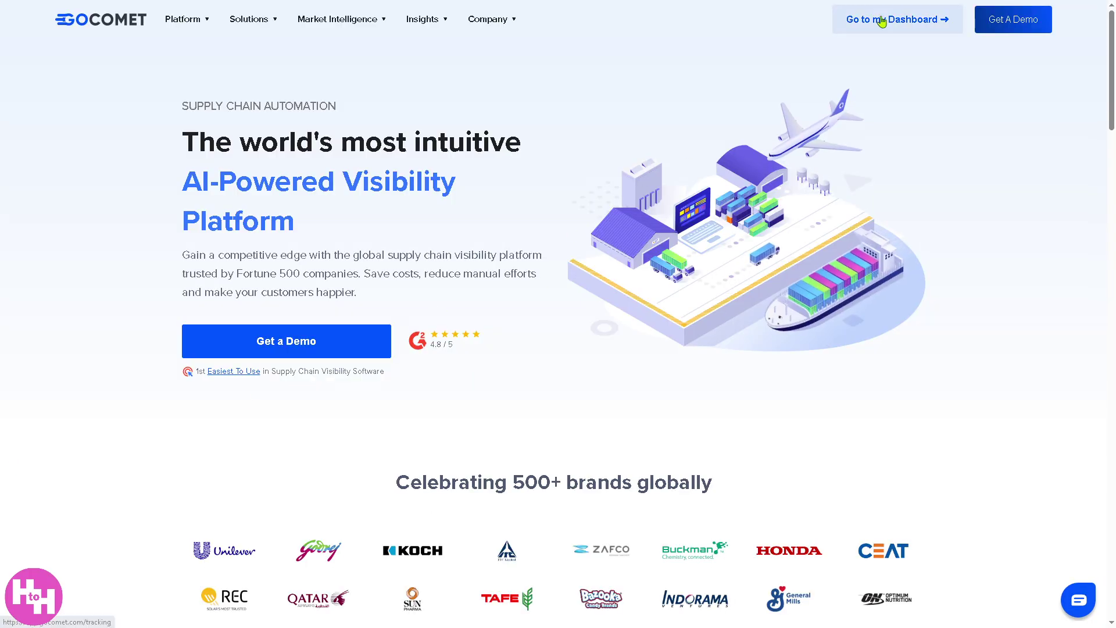
Open the Dashboard overview, showing 0 shipments, containers and delays for 27 Mar–27 Apr
{"action": "left_click", "coordinate": [883, 24]}
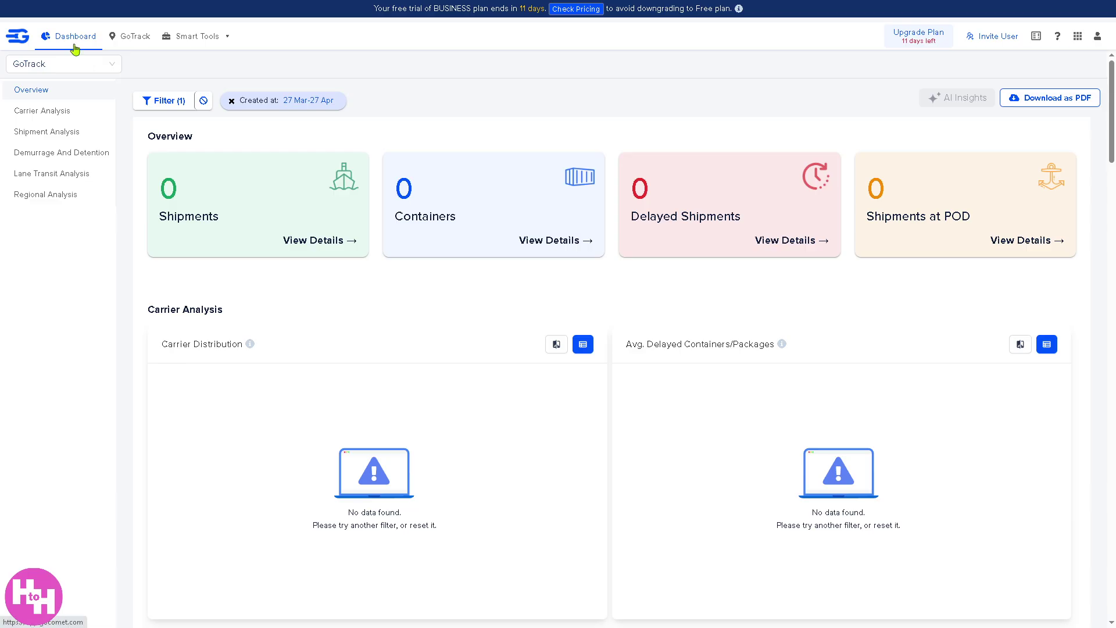
{"action": "left_click", "coordinate": [75, 46]}
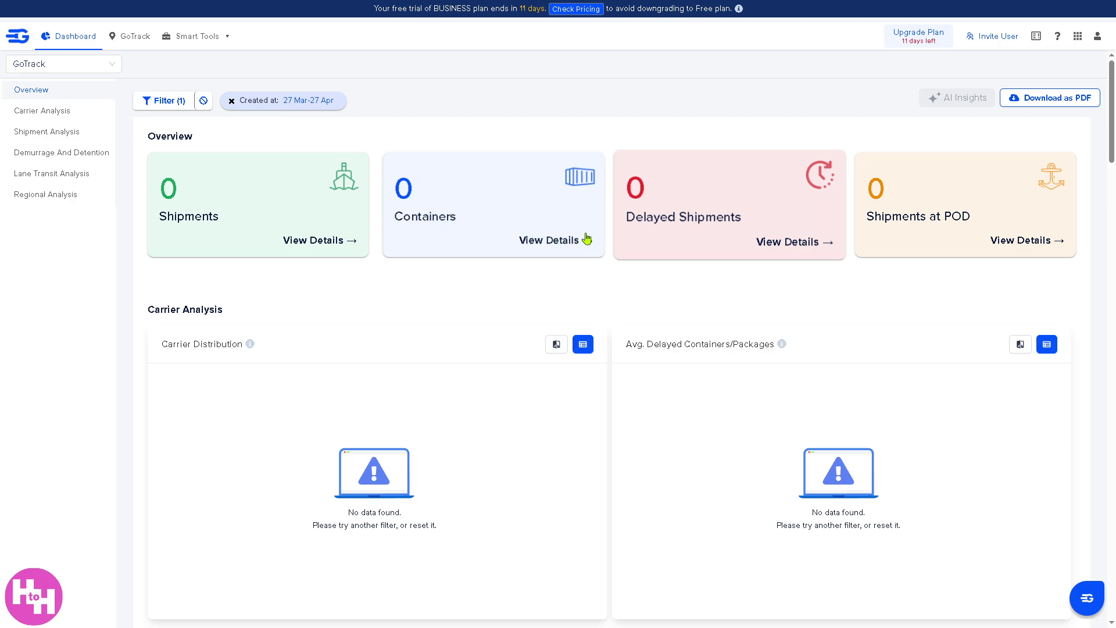
Look through the empty Dashboard charts, then switch to the GoTrack shipments list with Quick Add
{"action": "scroll", "coordinate": [441, 349], "scroll_direction": "down", "scroll_amount": 1}
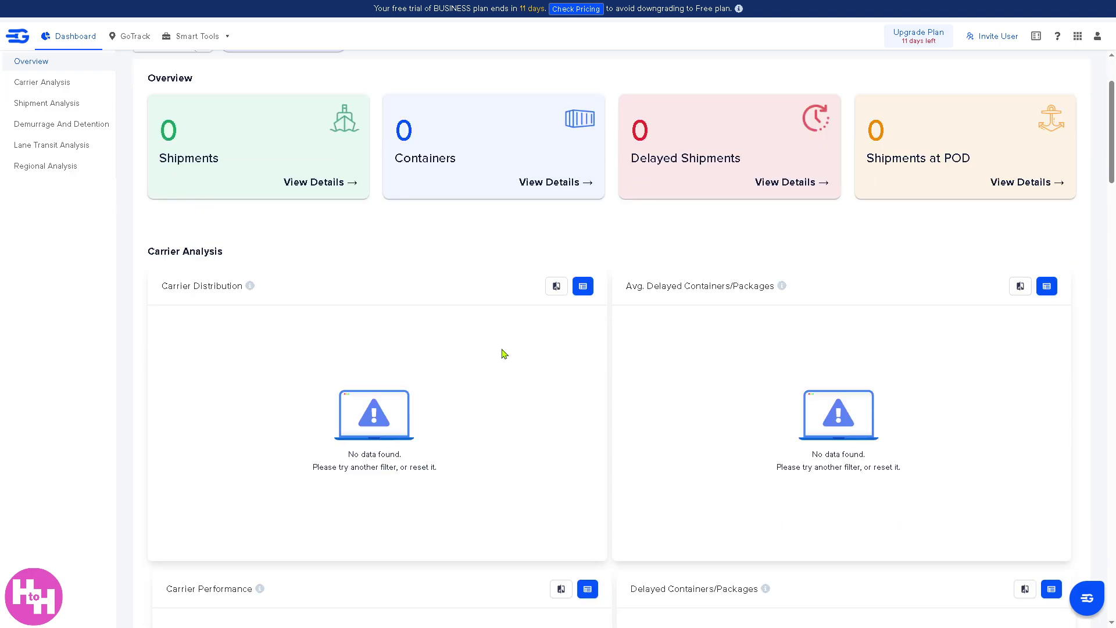
{"action": "scroll", "coordinate": [505, 354], "scroll_direction": "down", "scroll_amount": 1}
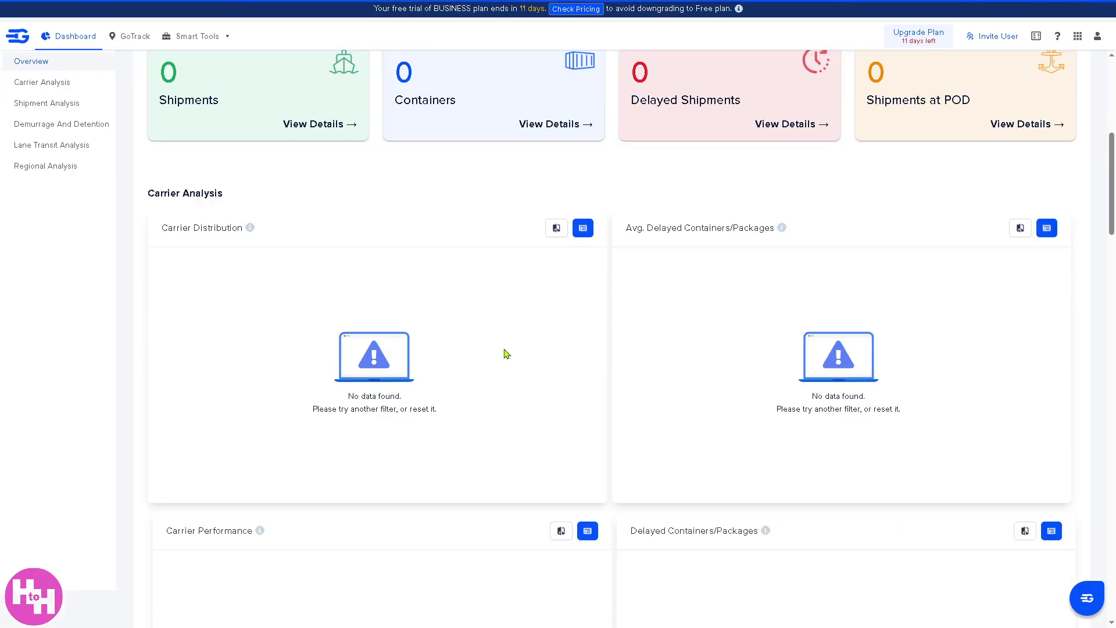
{"action": "scroll", "coordinate": [505, 353], "scroll_direction": "down", "scroll_amount": 6}
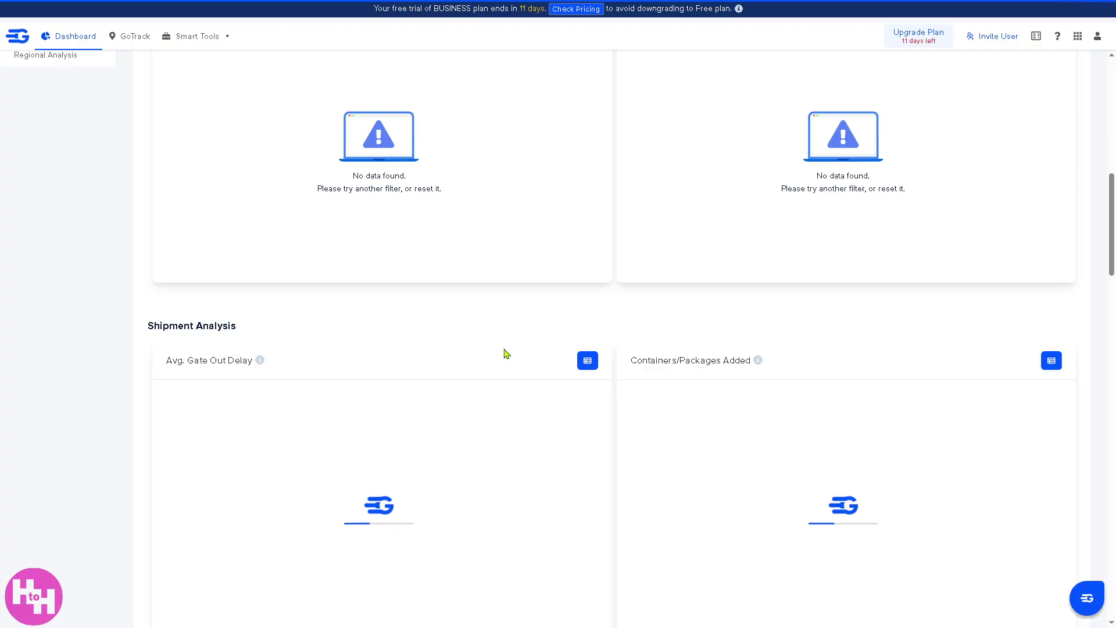
{"action": "scroll", "coordinate": [505, 354], "scroll_direction": "down", "scroll_amount": 1}
{"action": "scroll", "coordinate": [504, 353], "scroll_direction": "down", "scroll_amount": 4}
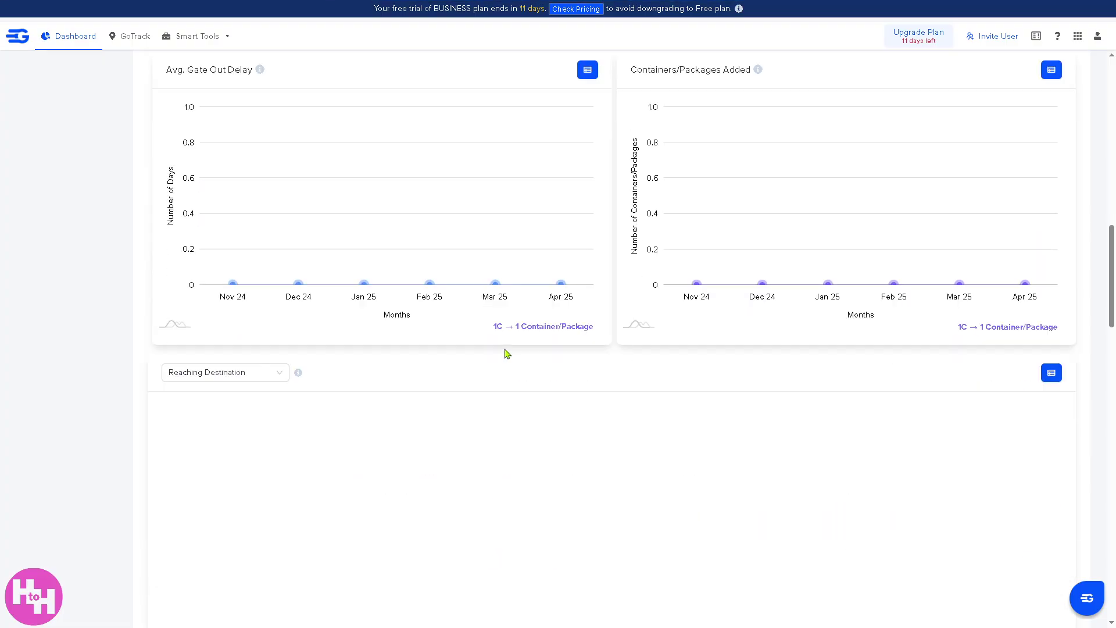
{"action": "scroll", "coordinate": [505, 353], "scroll_direction": "down", "scroll_amount": 3}
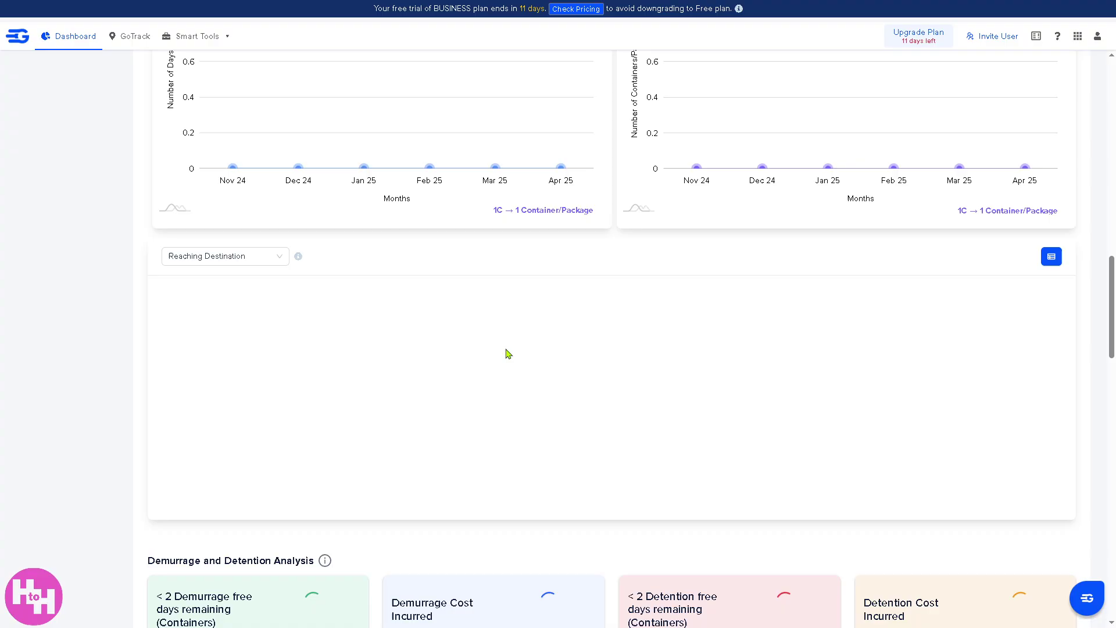
{"action": "left_click", "coordinate": [140, 37]}
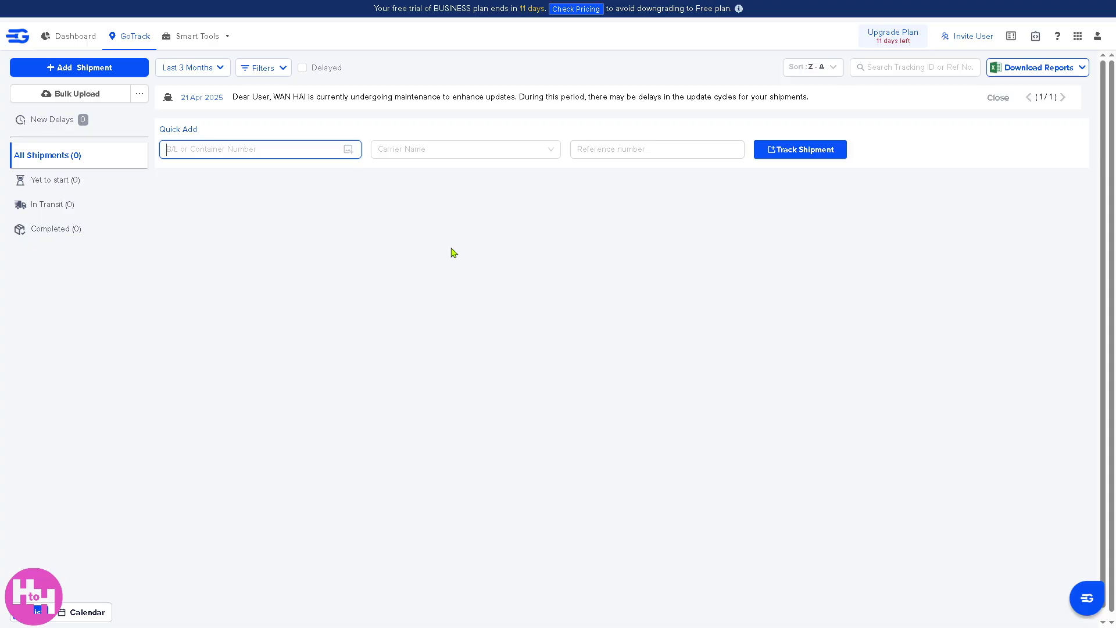
Start a new shipment from '+ Add Shipment', leaving Mode set to Ocean
{"action": "left_click", "coordinate": [108, 70]}
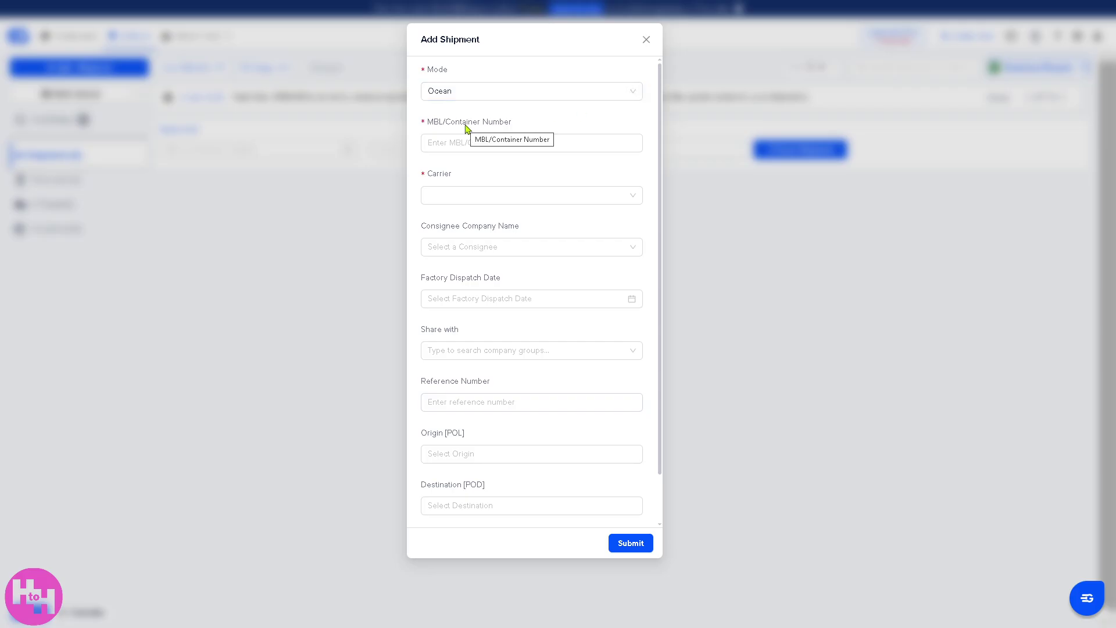
Choose '(Aladin Express) Aladin Express' as the shipment's Carrier
{"action": "left_click", "coordinate": [581, 252]}
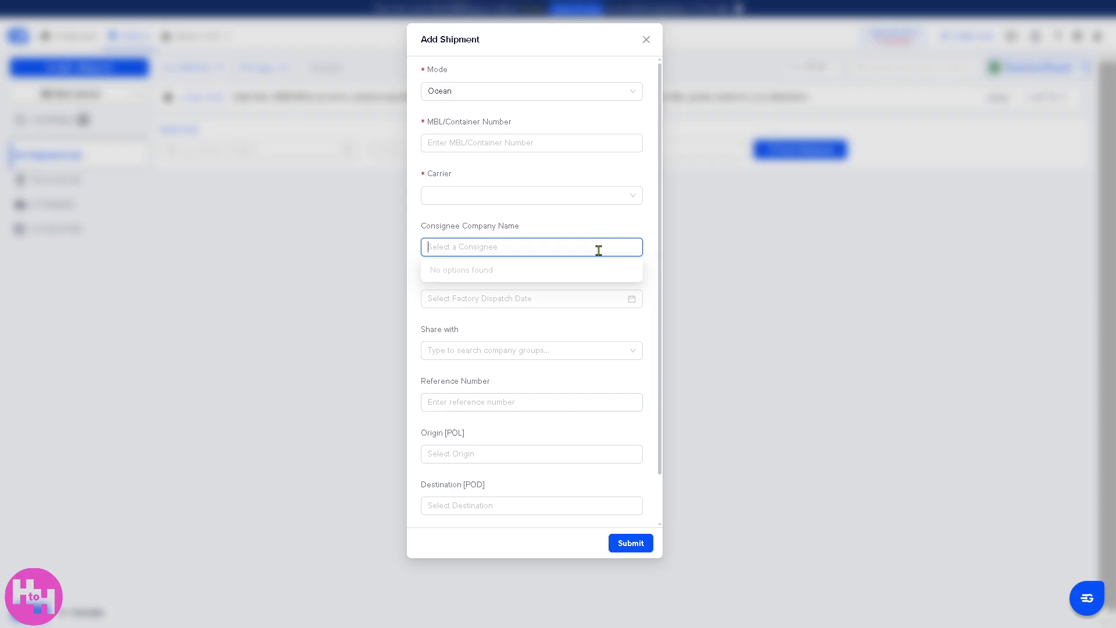
{"action": "left_click", "coordinate": [539, 224]}
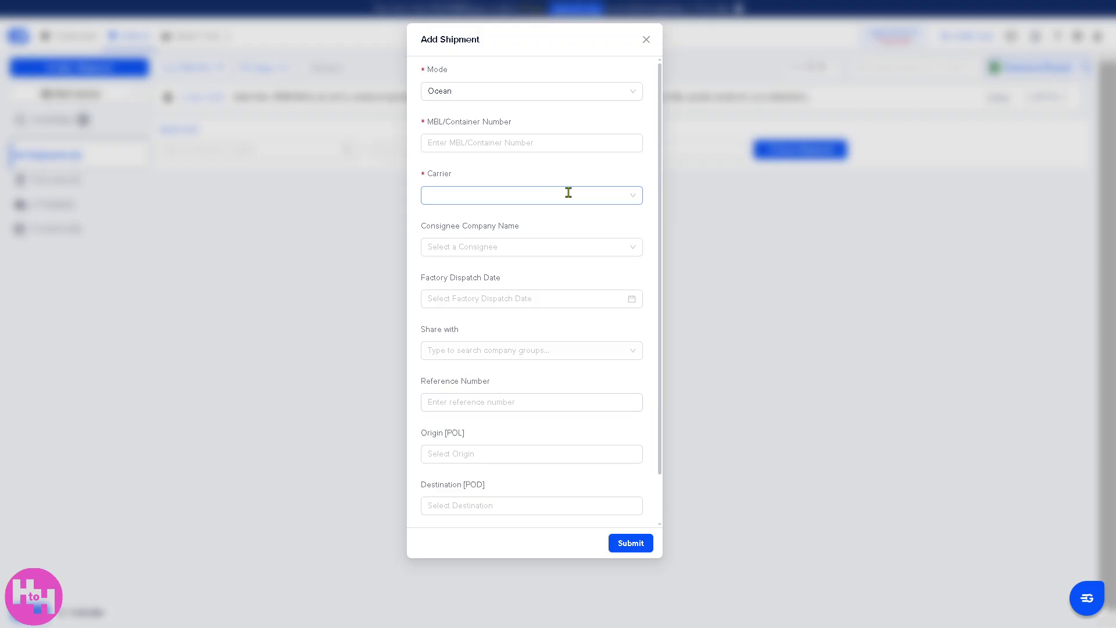
{"action": "left_click", "coordinate": [605, 196]}
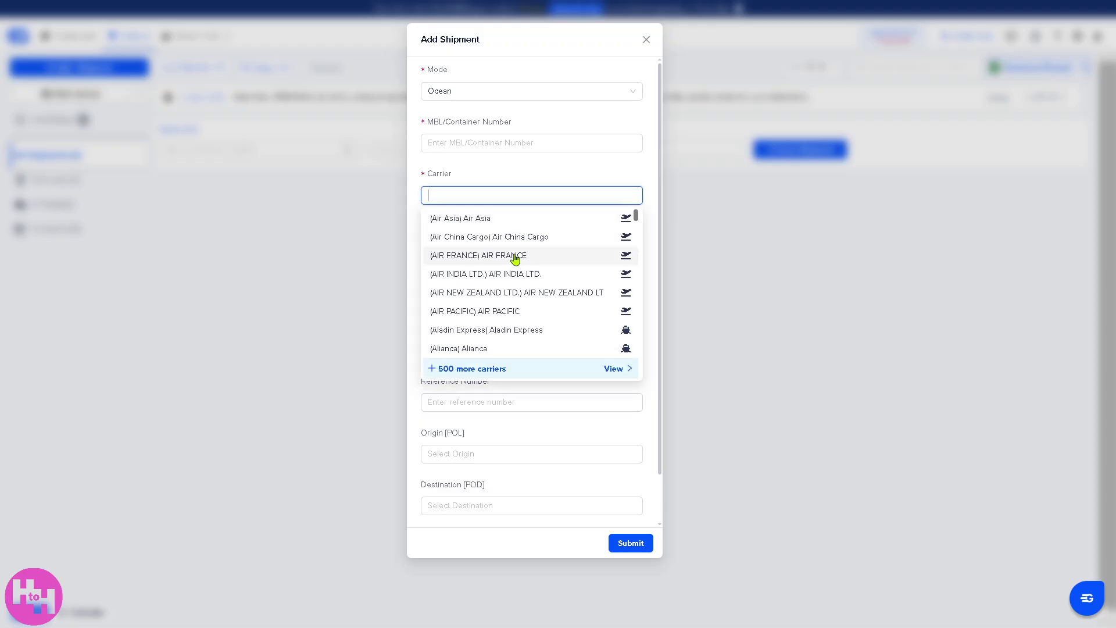
{"action": "scroll", "coordinate": [514, 257], "scroll_direction": "down", "scroll_amount": 1}
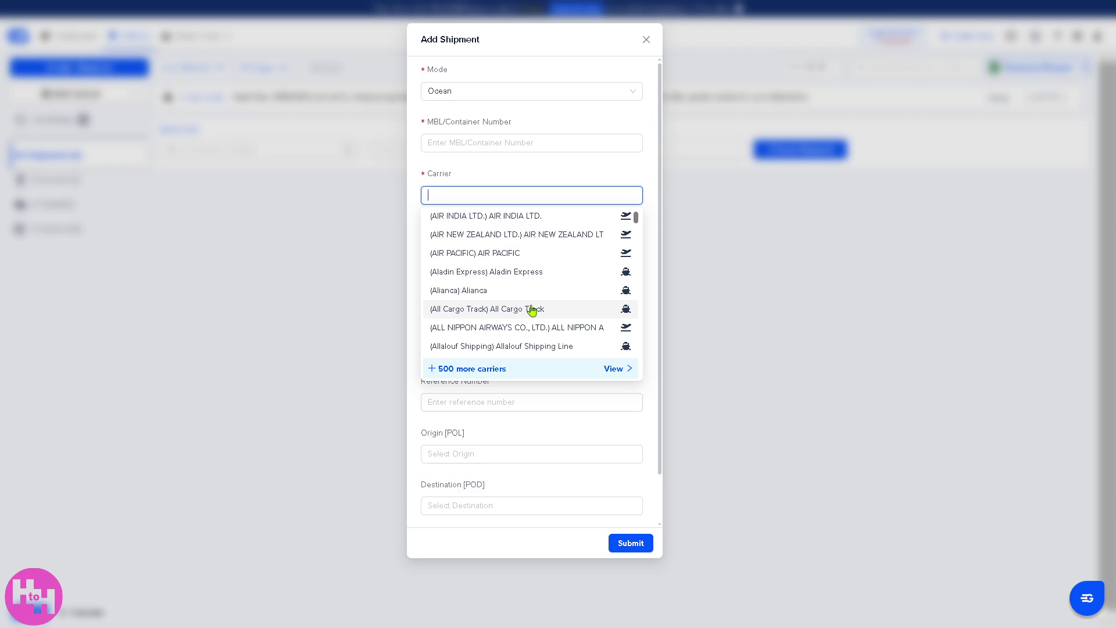
{"action": "left_click", "coordinate": [517, 273]}
{"action": "left_click", "coordinate": [486, 141]}
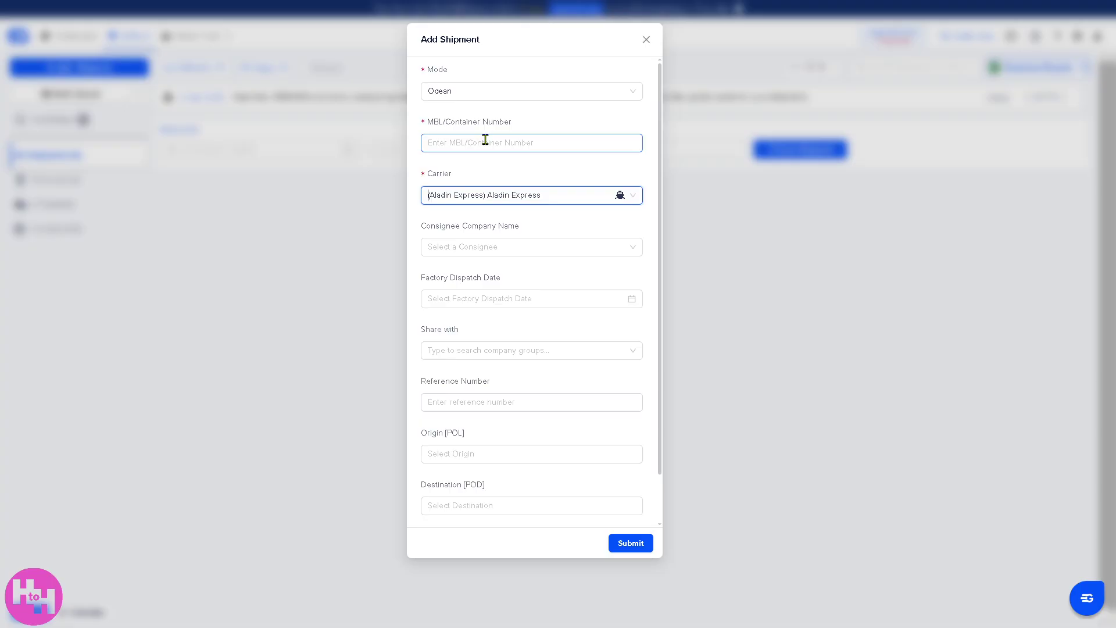
Enter 69 as the MBL/Container Number and set the factory dispatch date to 30/04/2025
{"action": "type", "text": "69"}
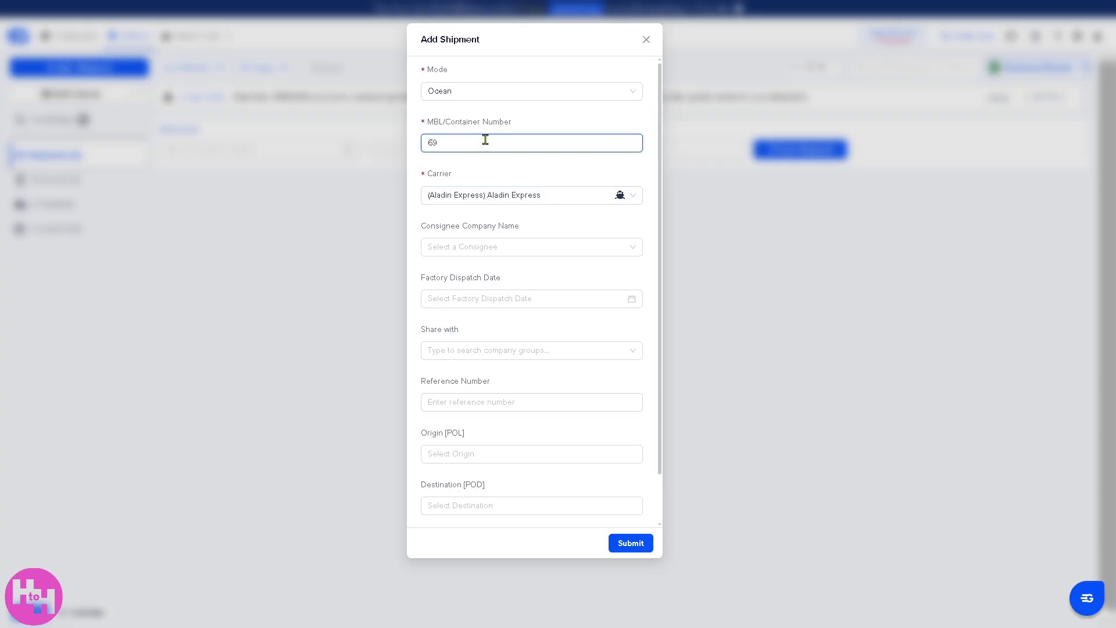
{"action": "left_click", "coordinate": [503, 246]}
{"action": "left_click", "coordinate": [524, 294]}
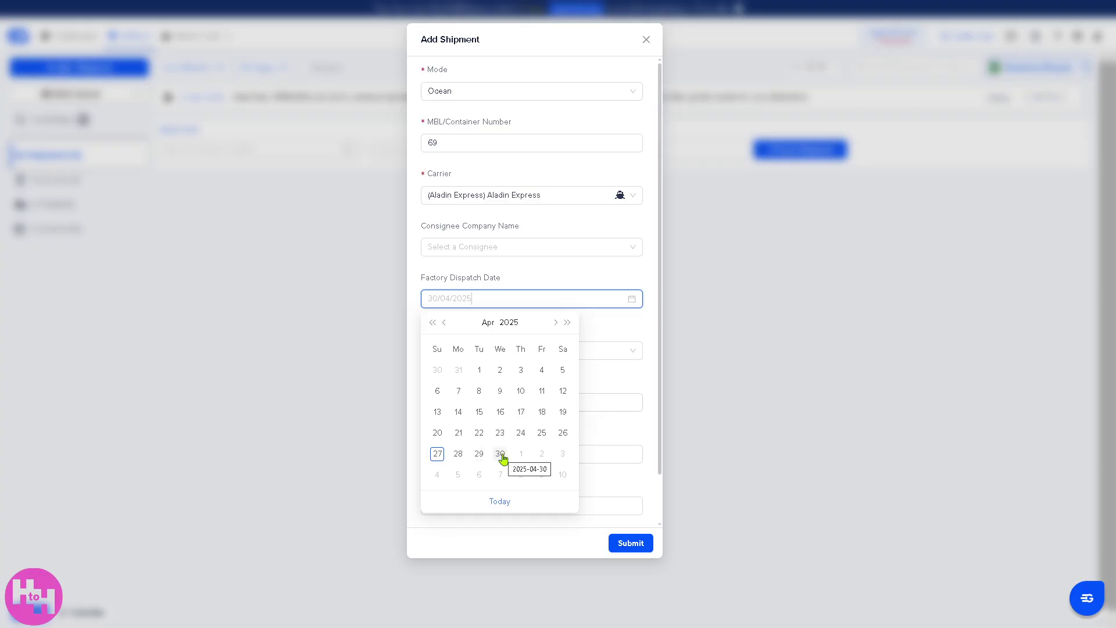
{"action": "left_click", "coordinate": [501, 456]}
{"action": "left_click", "coordinate": [523, 352]}
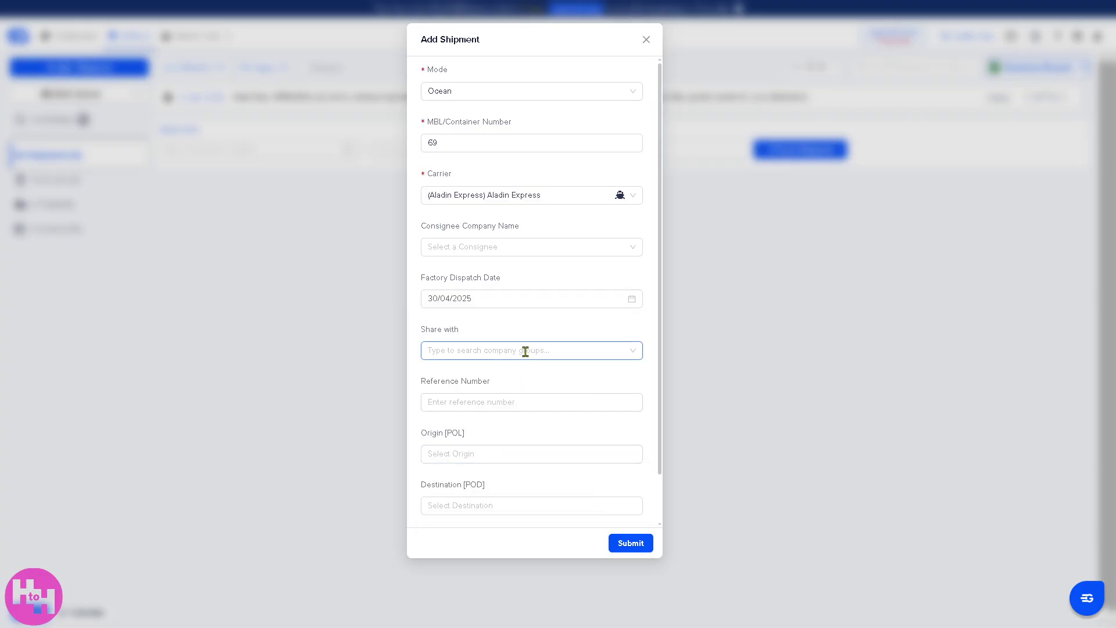
Fill in the Reference Number, check the Origin choices, and close the form unsubmitted
{"action": "left_click", "coordinate": [533, 400]}
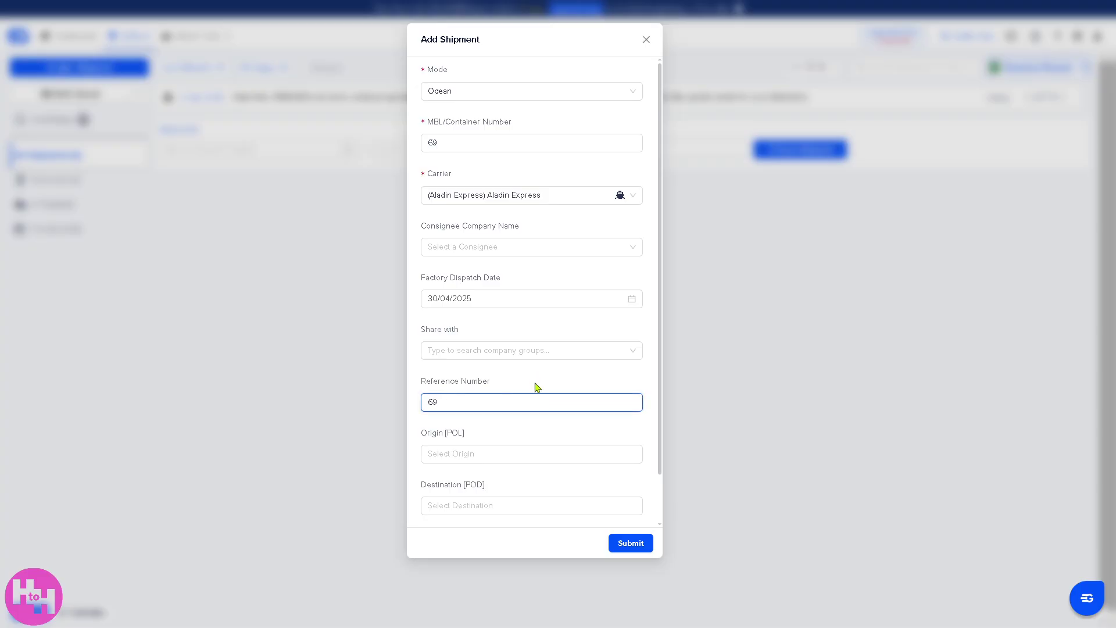
{"action": "scroll", "coordinate": [533, 386], "scroll_direction": "down", "scroll_amount": 1}
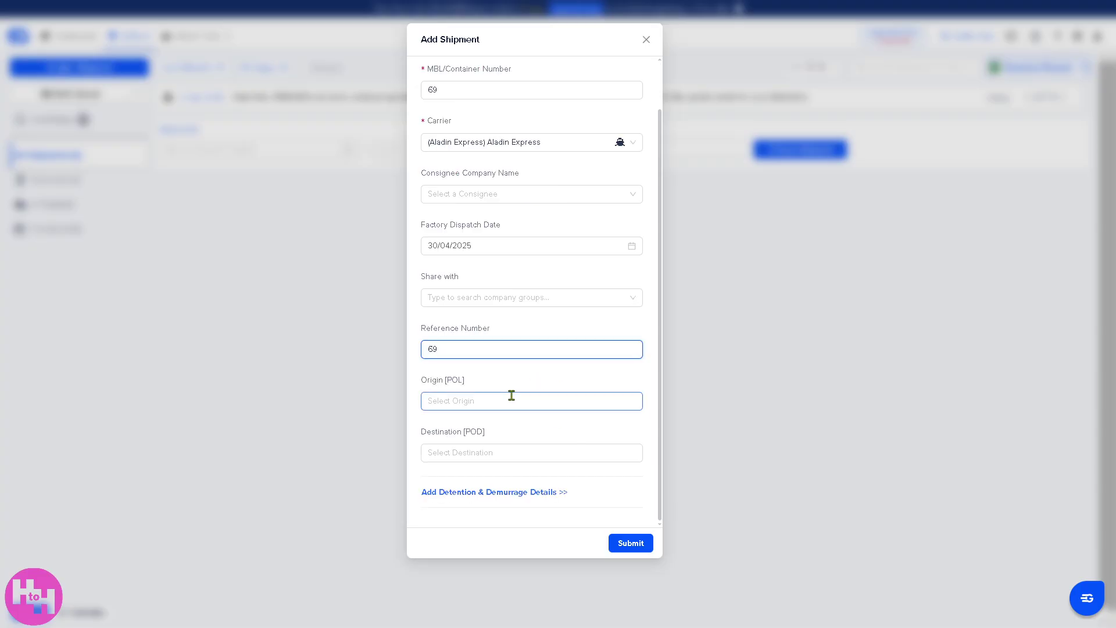
{"action": "left_click", "coordinate": [491, 400]}
{"action": "left_click", "coordinate": [530, 385]}
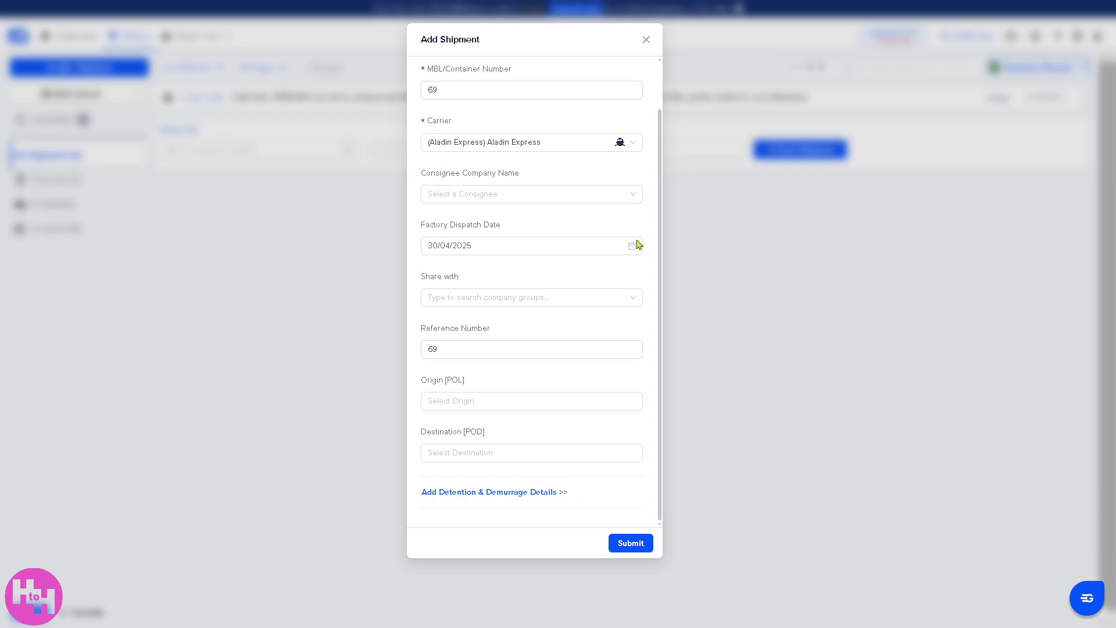
{"action": "left_click", "coordinate": [647, 39]}
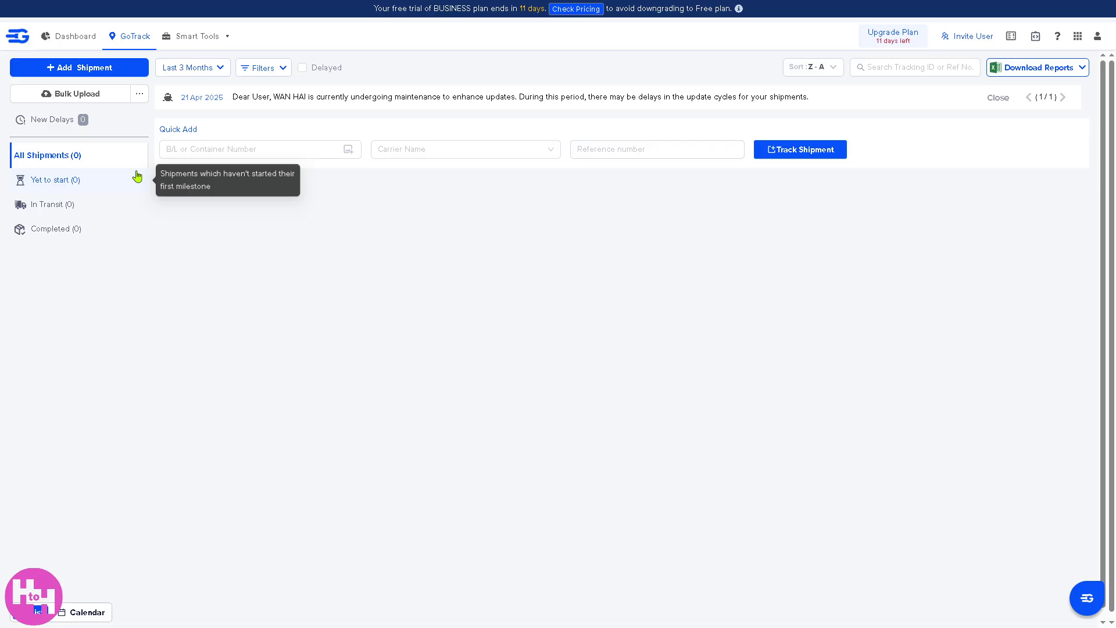
Track with empty Quick Add fields so Container Number and Carrier are flagged as required
{"action": "left_click", "coordinate": [814, 154]}
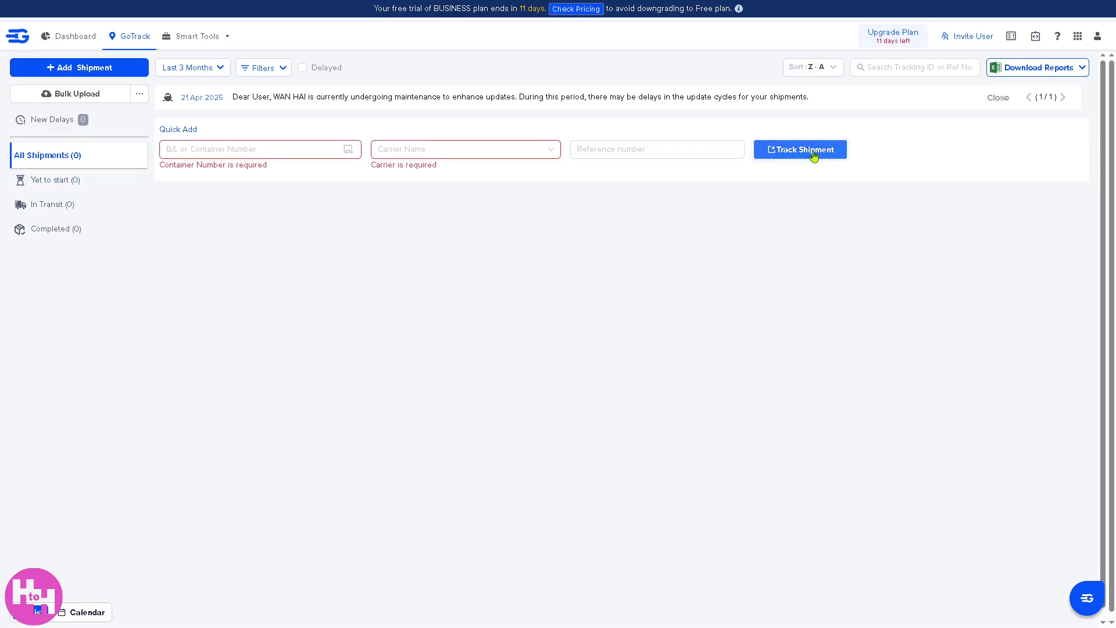
{"action": "left_click", "coordinate": [275, 152]}
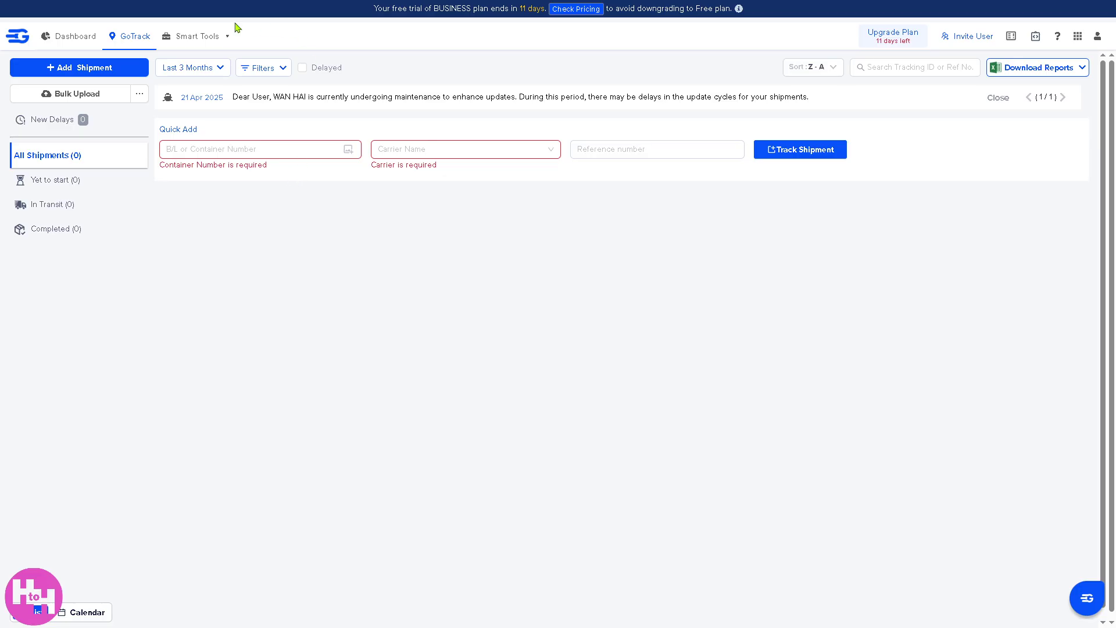
{"action": "left_click", "coordinate": [217, 38]}
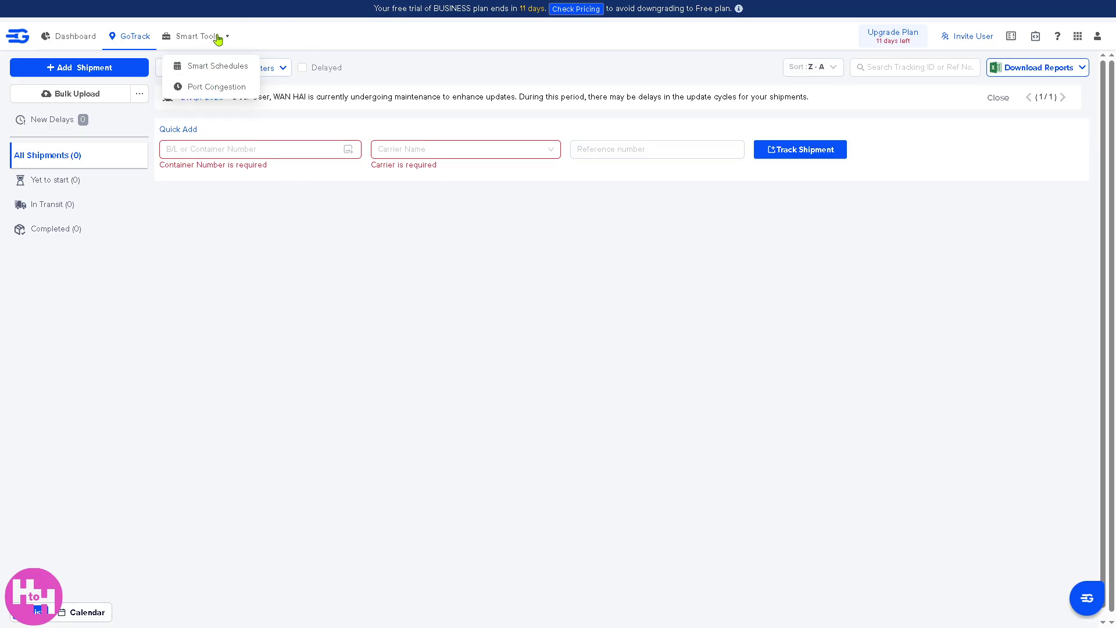
Open Smart Schedules and try the Origin and Destination Port fields without searching
{"action": "left_click", "coordinate": [221, 66]}
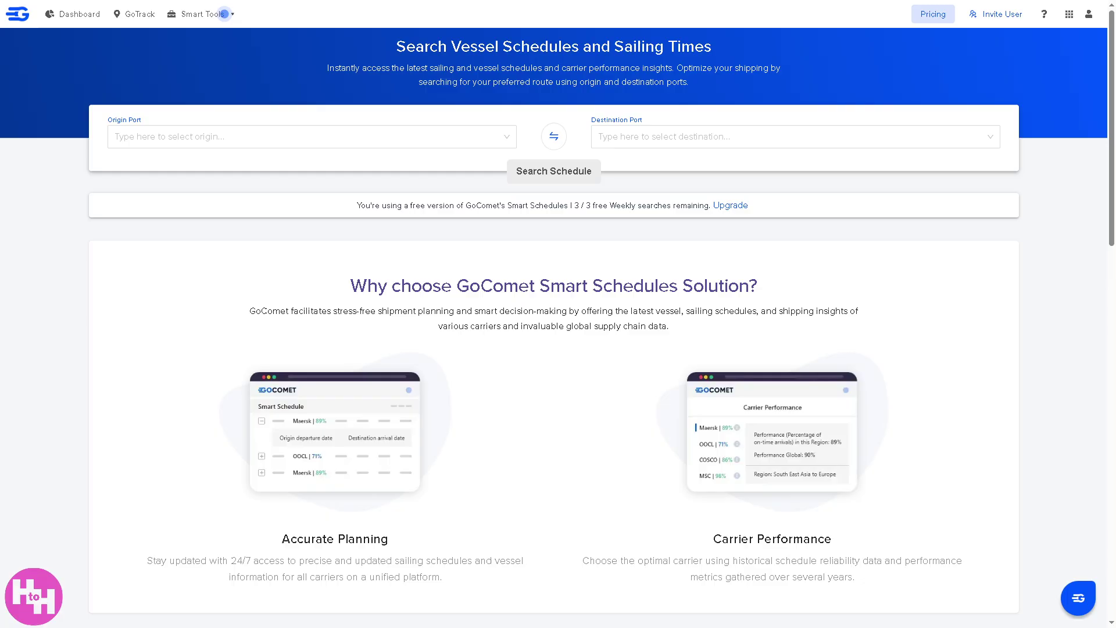
{"action": "left_click", "coordinate": [304, 139]}
{"action": "left_click", "coordinate": [649, 145]}
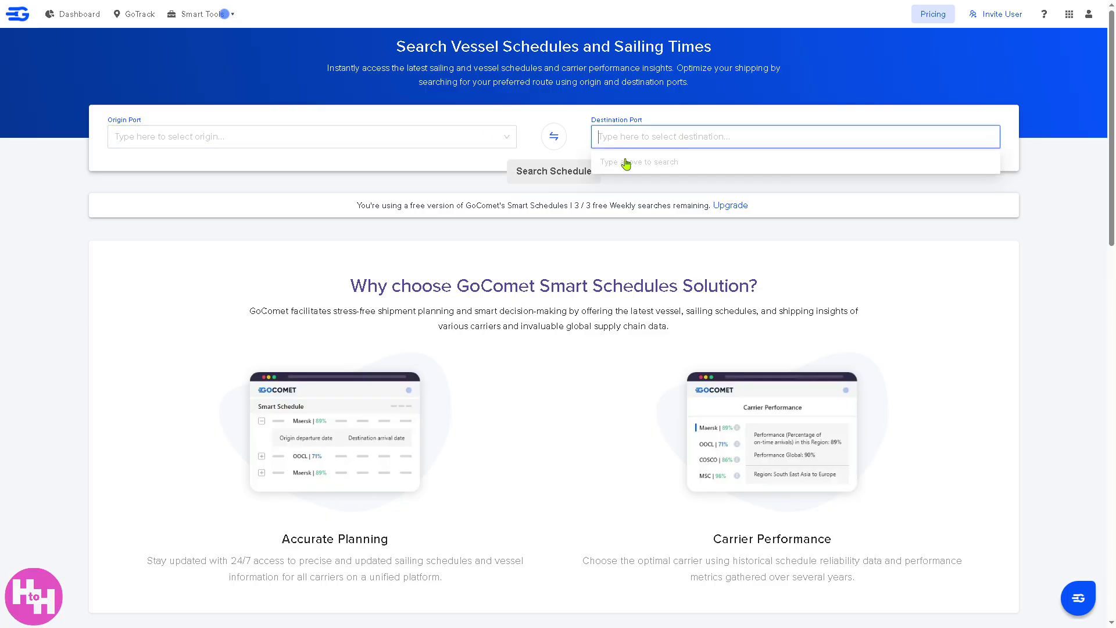
{"action": "left_click", "coordinate": [424, 238]}
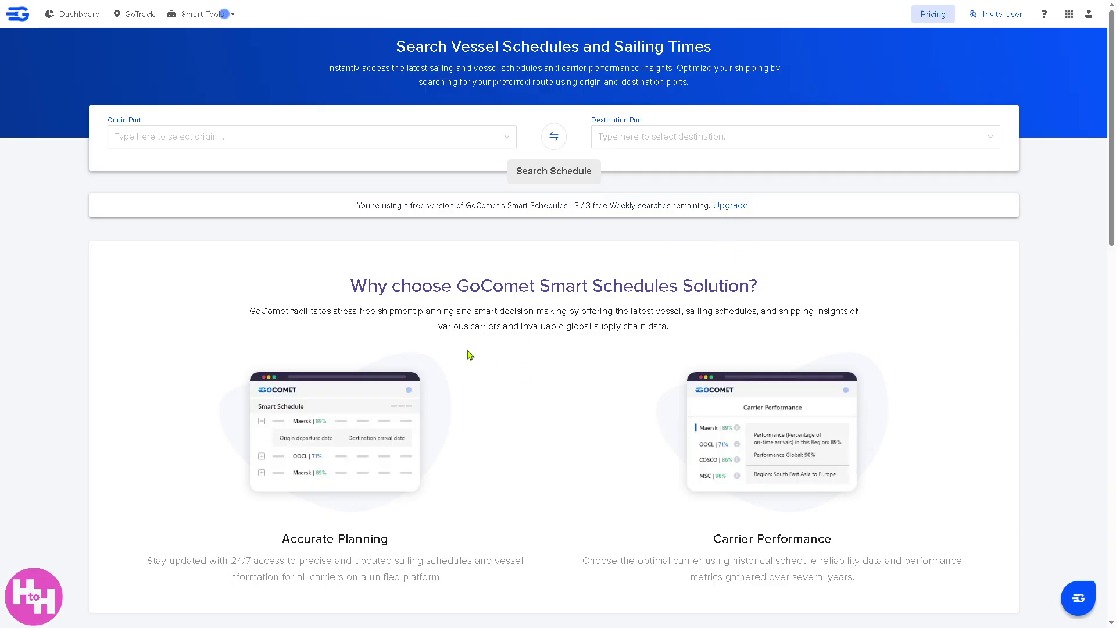
{"action": "scroll", "coordinate": [472, 357], "scroll_direction": "down", "scroll_amount": 1}
{"action": "scroll", "coordinate": [473, 358], "scroll_direction": "up", "scroll_amount": 1}
{"action": "left_click", "coordinate": [223, 14]}
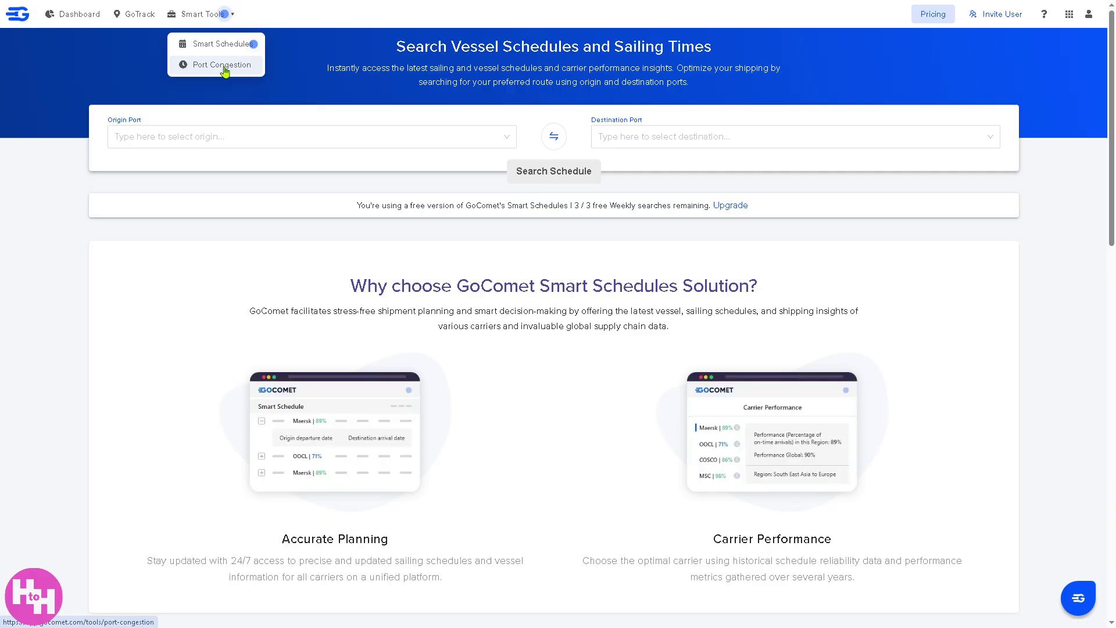
Open Port Congestion and filter the country to Singapore, showing SGSIN with a 1-day delay
{"action": "left_click", "coordinate": [224, 65]}
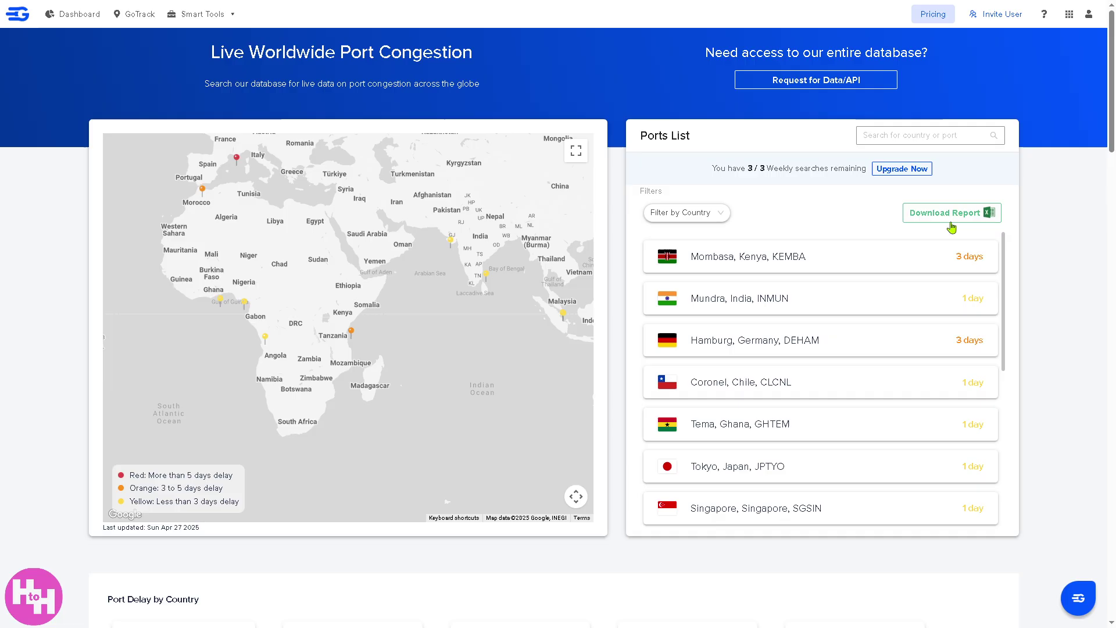
{"action": "left_click", "coordinate": [721, 215]}
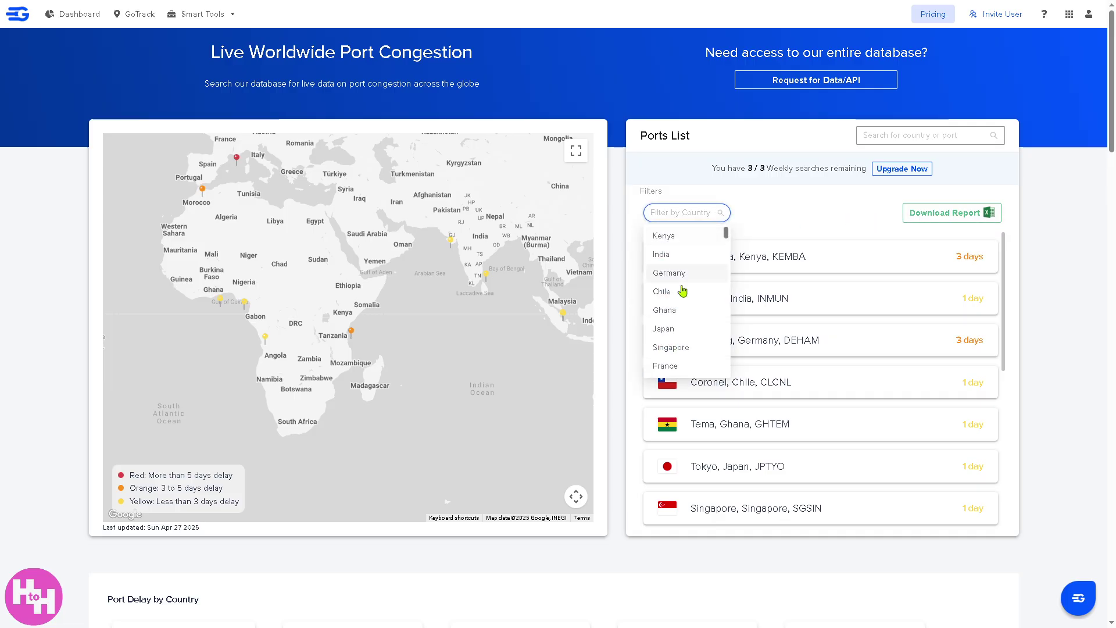
{"action": "scroll", "coordinate": [667, 274], "scroll_direction": "down", "scroll_amount": 1}
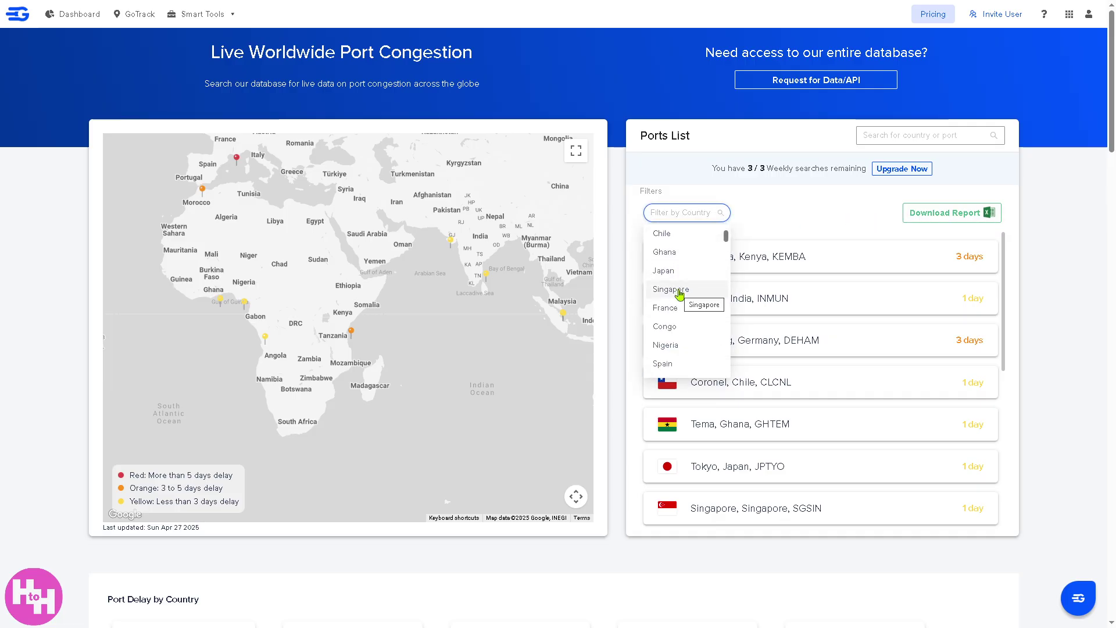
{"action": "left_click", "coordinate": [679, 293]}
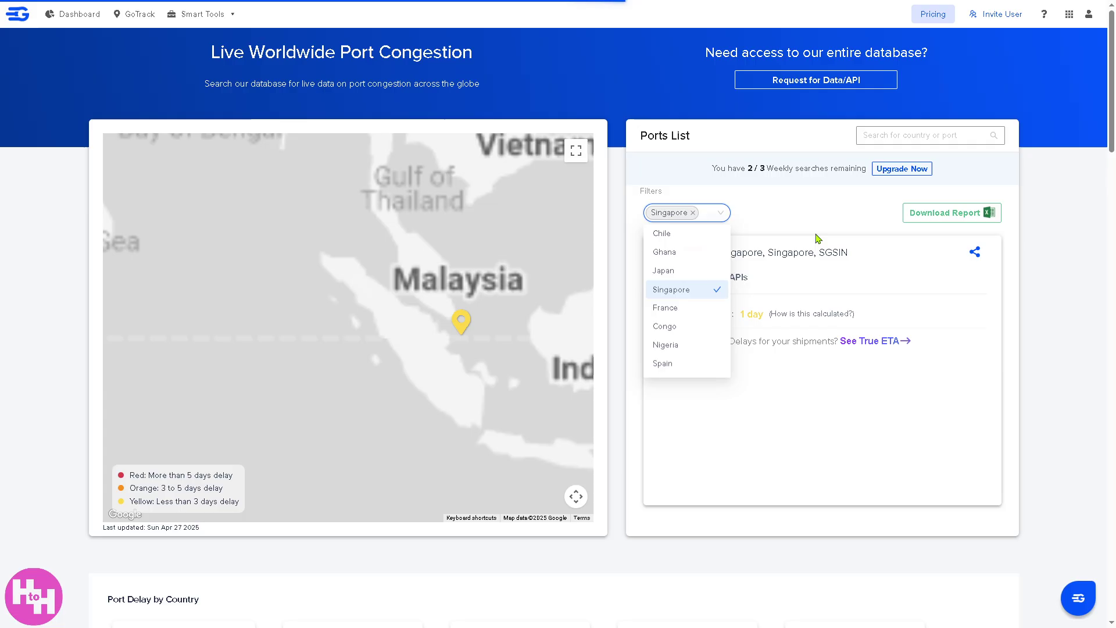
{"action": "left_click", "coordinate": [817, 223]}
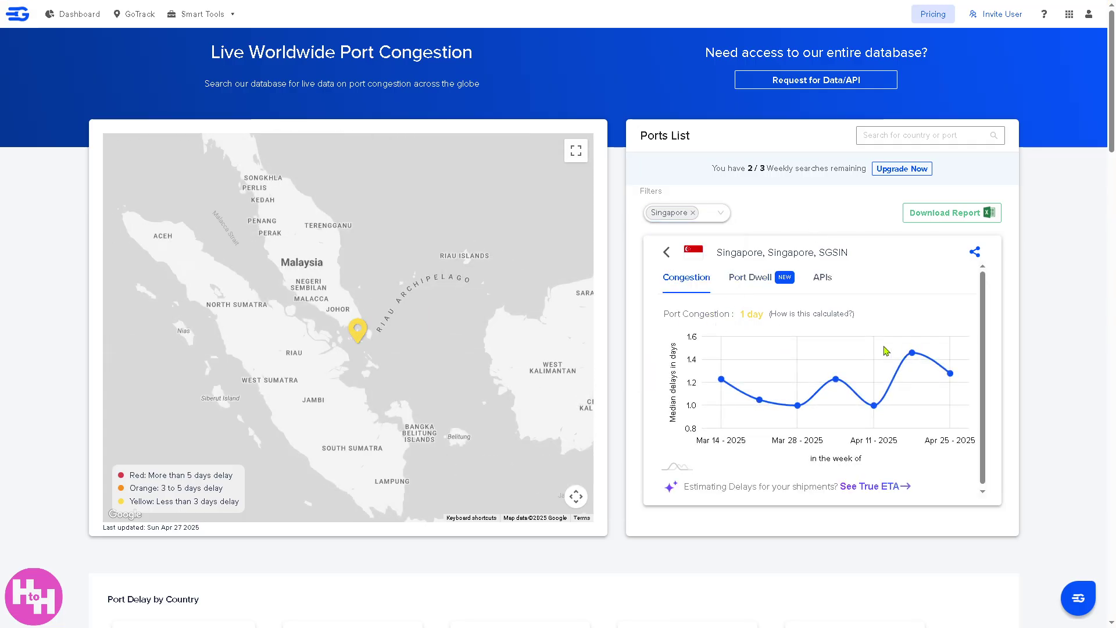
Scroll Singapore's weekly congestion chart, dismiss the arrival-delay promo and Invite User dialog, then go to Pricing
{"action": "scroll", "coordinate": [958, 338], "scroll_direction": "down", "scroll_amount": 1}
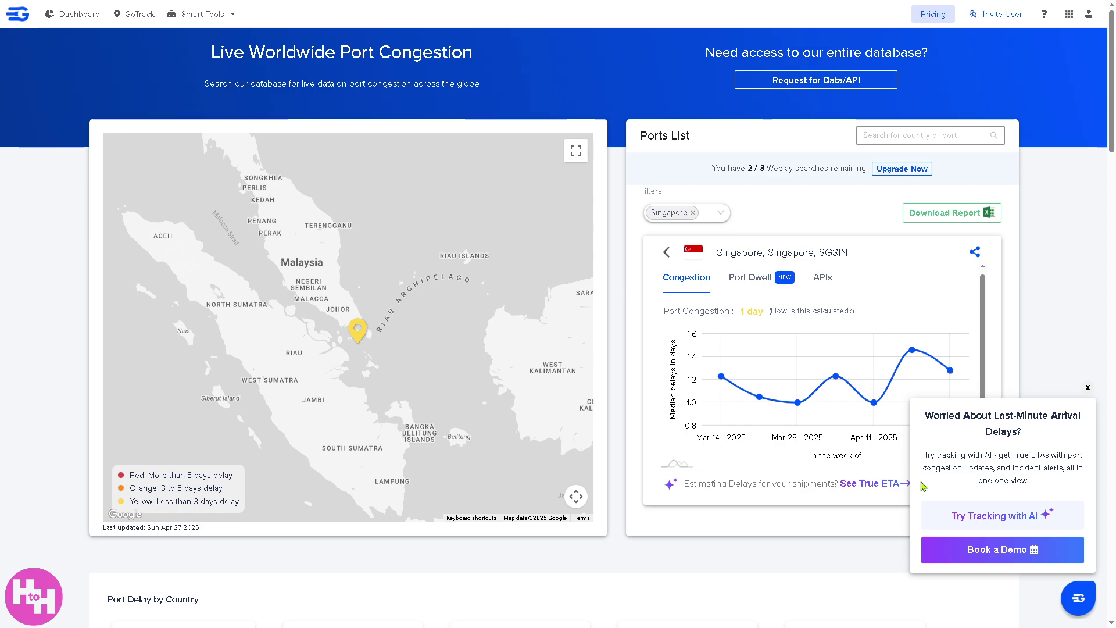
{"action": "left_click", "coordinate": [1088, 388]}
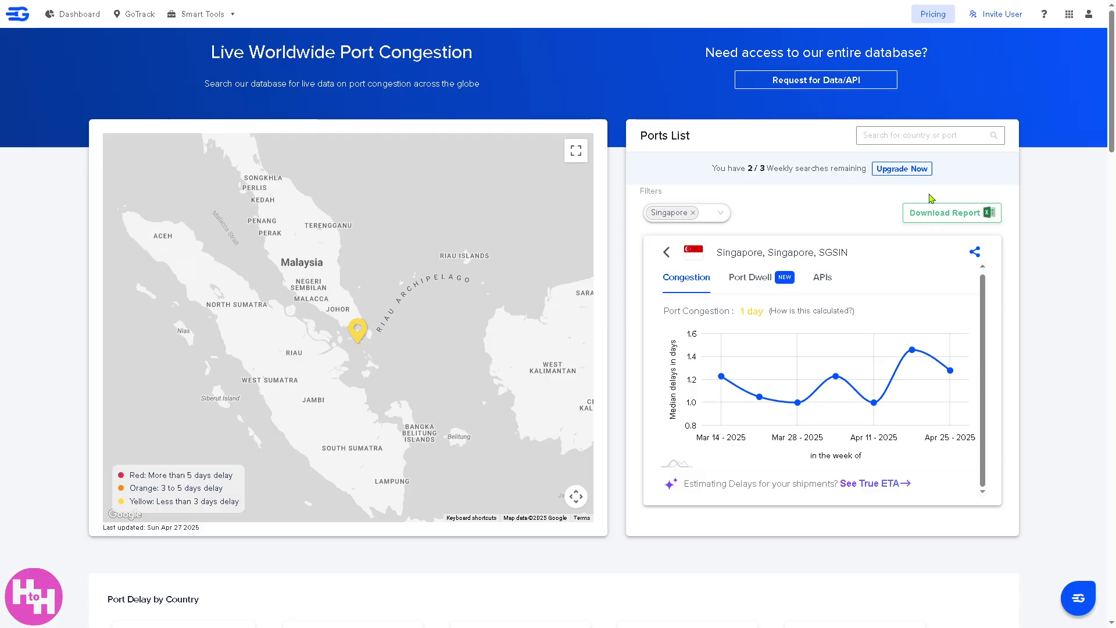
{"action": "left_click", "coordinate": [1004, 20]}
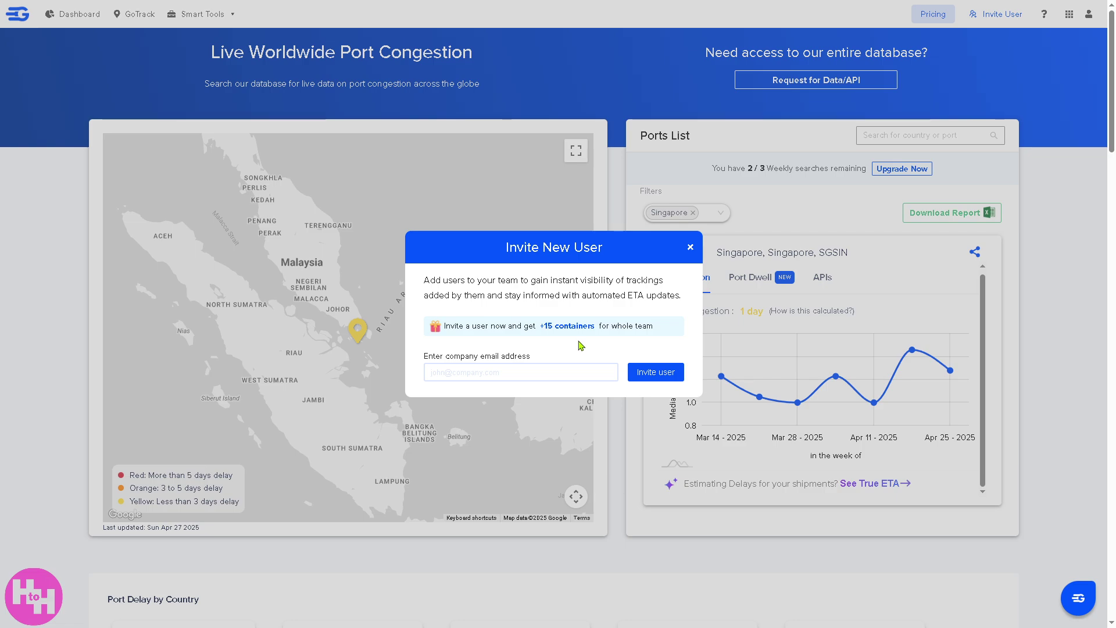
{"action": "left_click", "coordinate": [691, 248]}
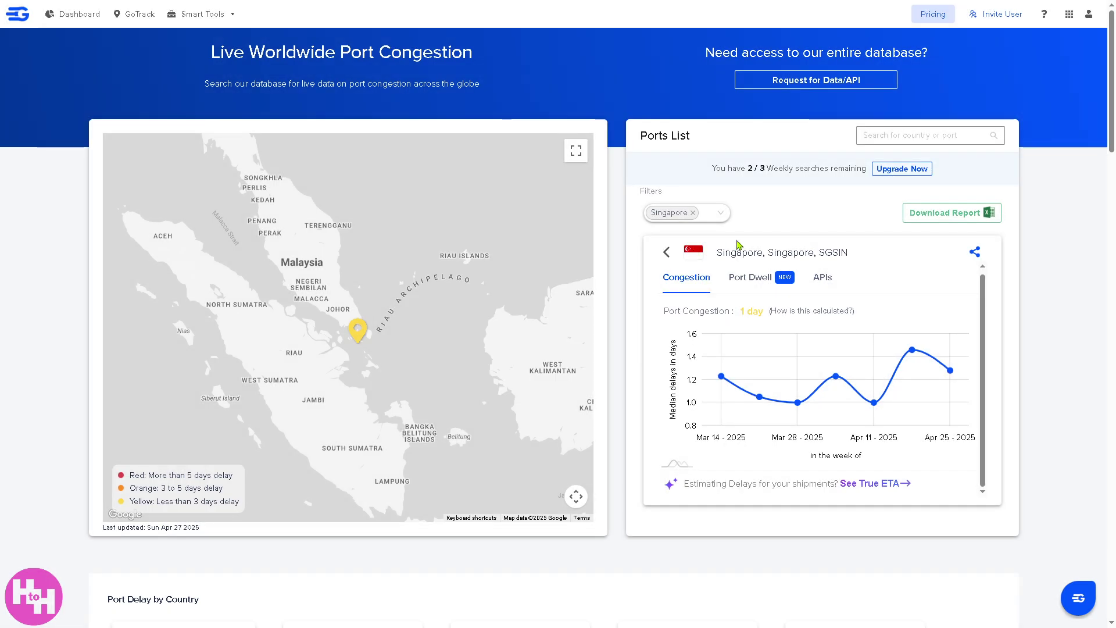
{"action": "left_click", "coordinate": [935, 17]}
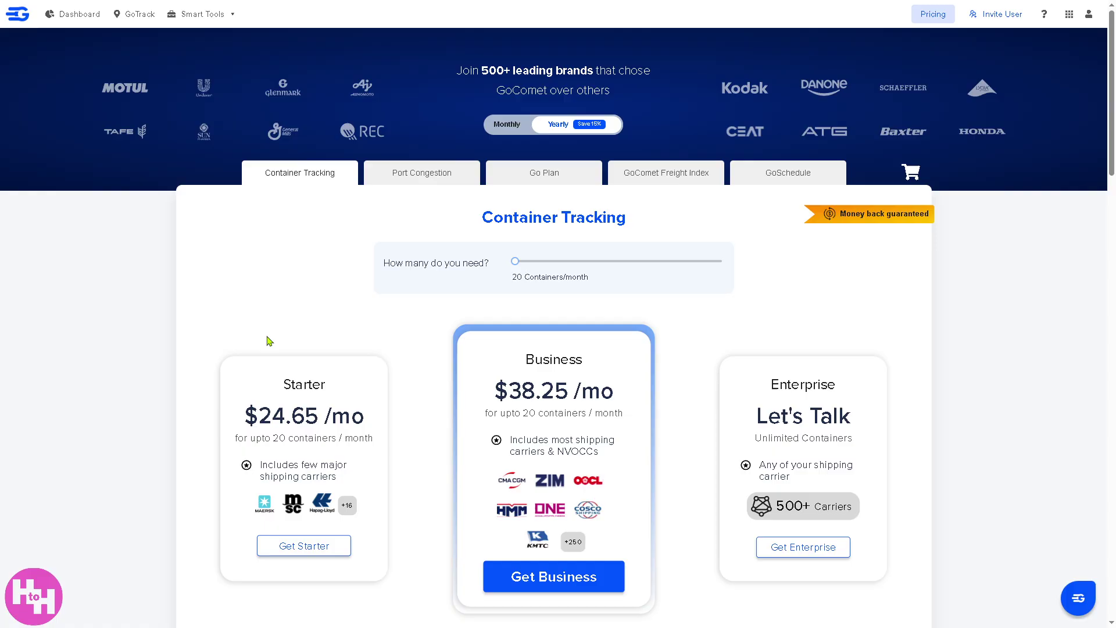
Scroll the Container Tracking plans (Starter $24.65/mo, Business $38.25/mo), then switch to Port Congestion plans
{"action": "scroll", "coordinate": [269, 340], "scroll_direction": "down", "scroll_amount": 1}
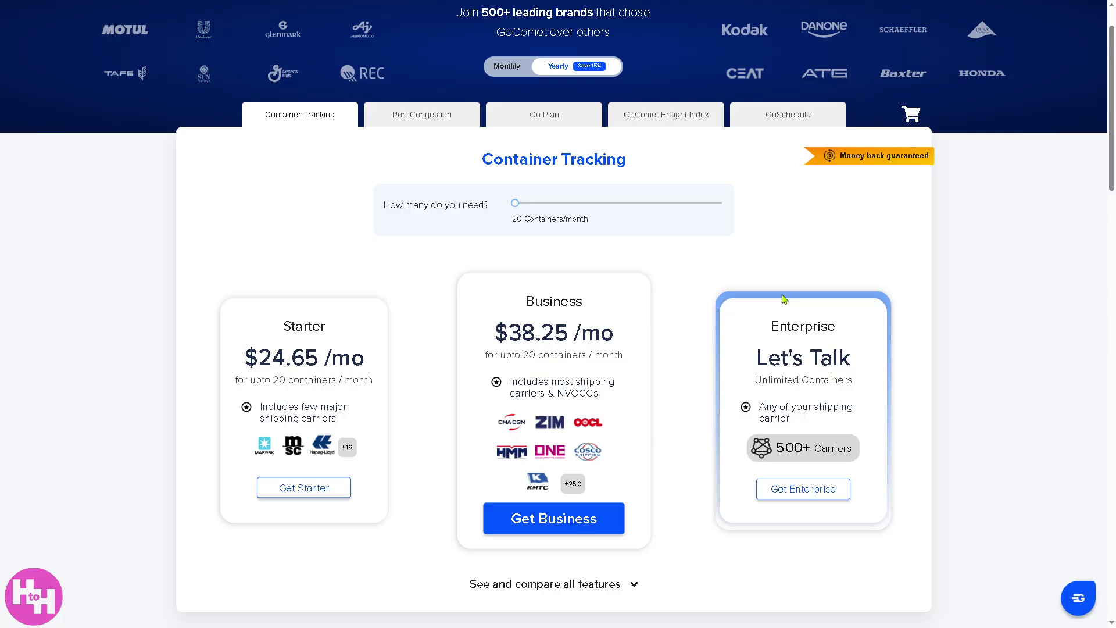
{"action": "left_click", "coordinate": [319, 122]}
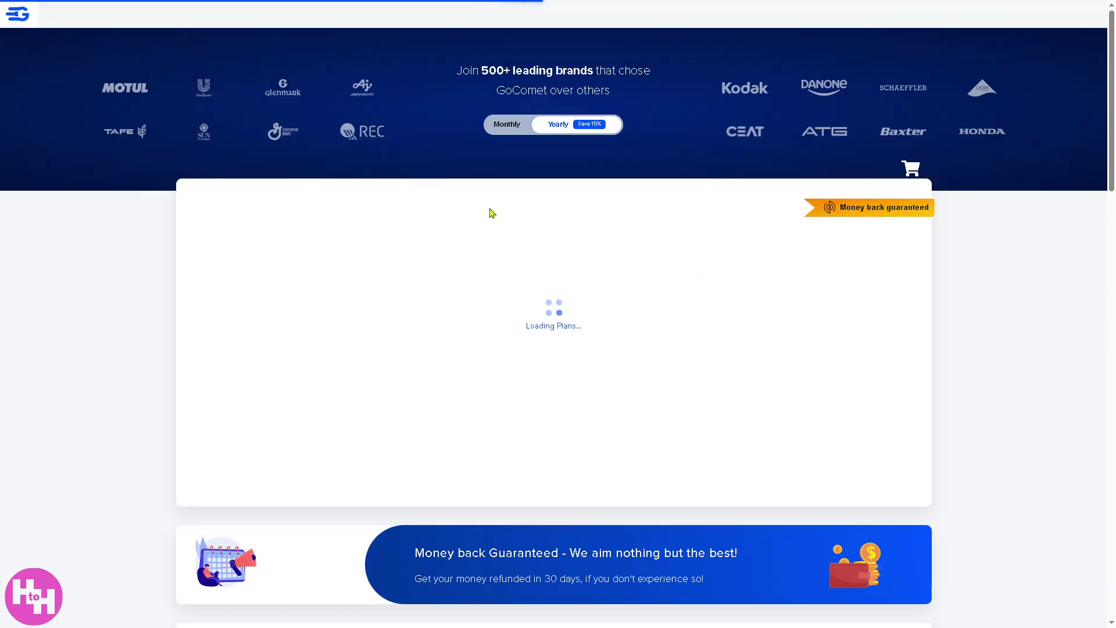
Compare the Port Congestion, Go Plan, Freight Index and GoSchedule pricing tabs, then return to Go Plan
{"action": "left_click", "coordinate": [429, 178]}
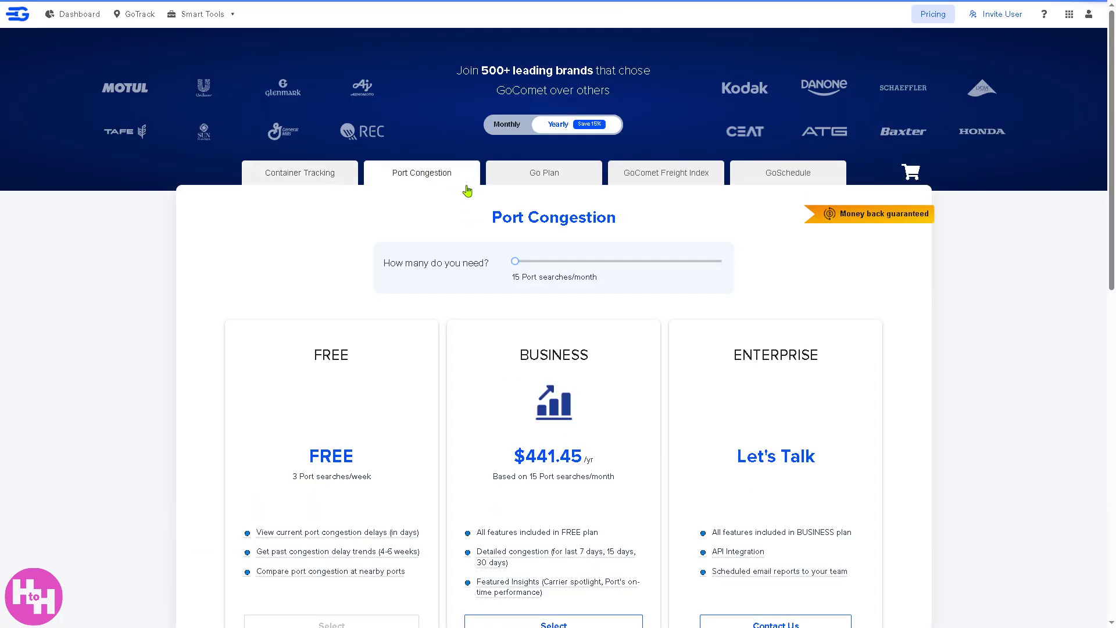
{"action": "left_click", "coordinate": [575, 179]}
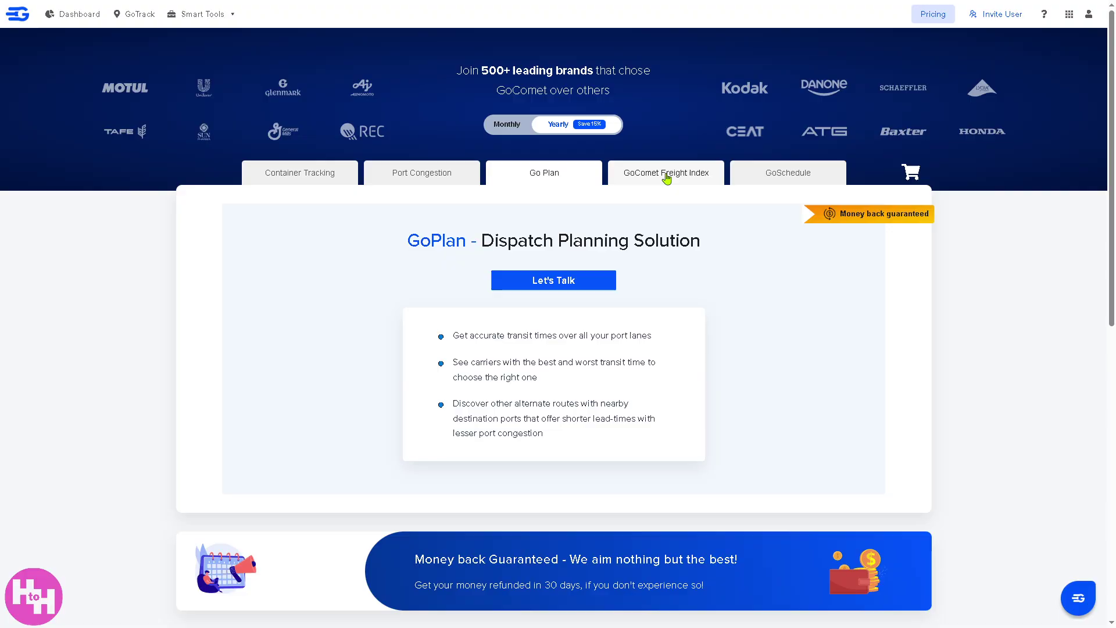
{"action": "left_click", "coordinate": [654, 178]}
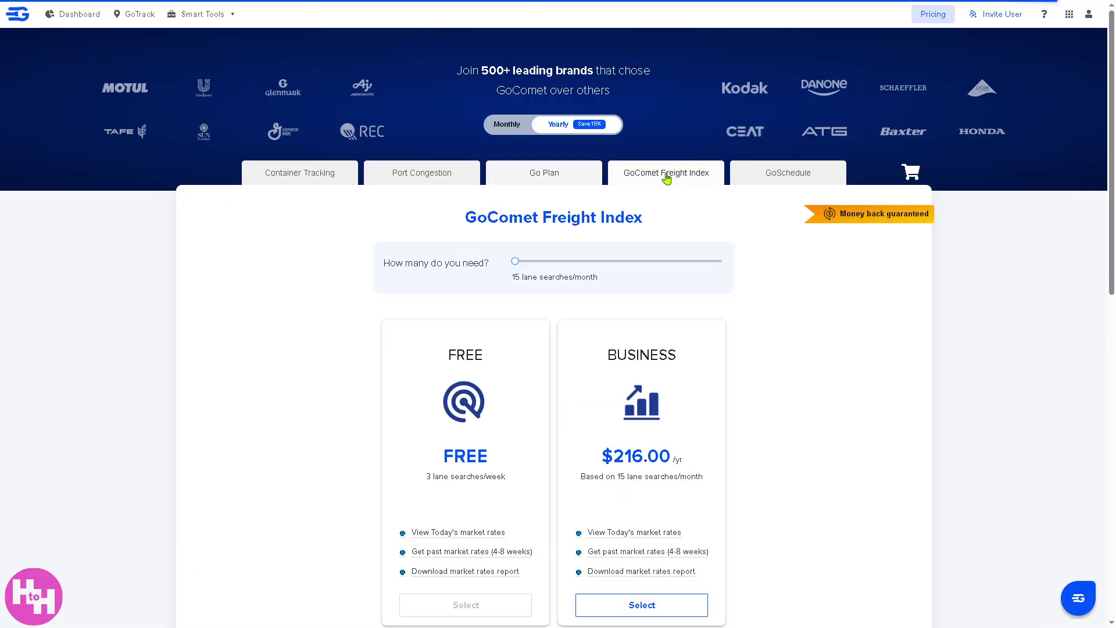
{"action": "left_click", "coordinate": [785, 179]}
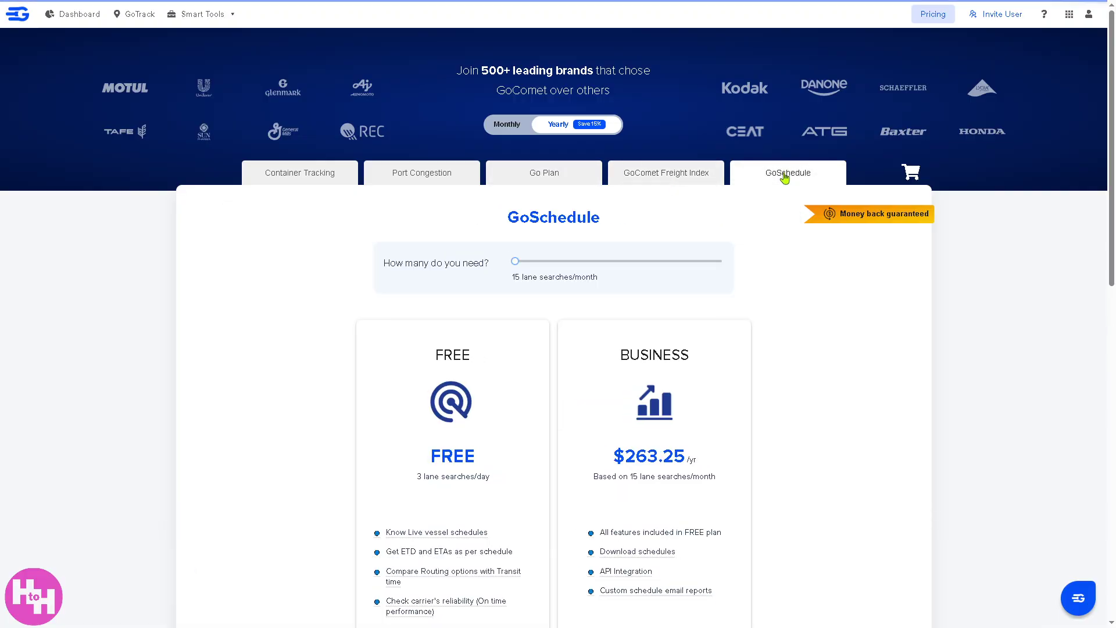
{"action": "left_click", "coordinate": [1070, 15]}
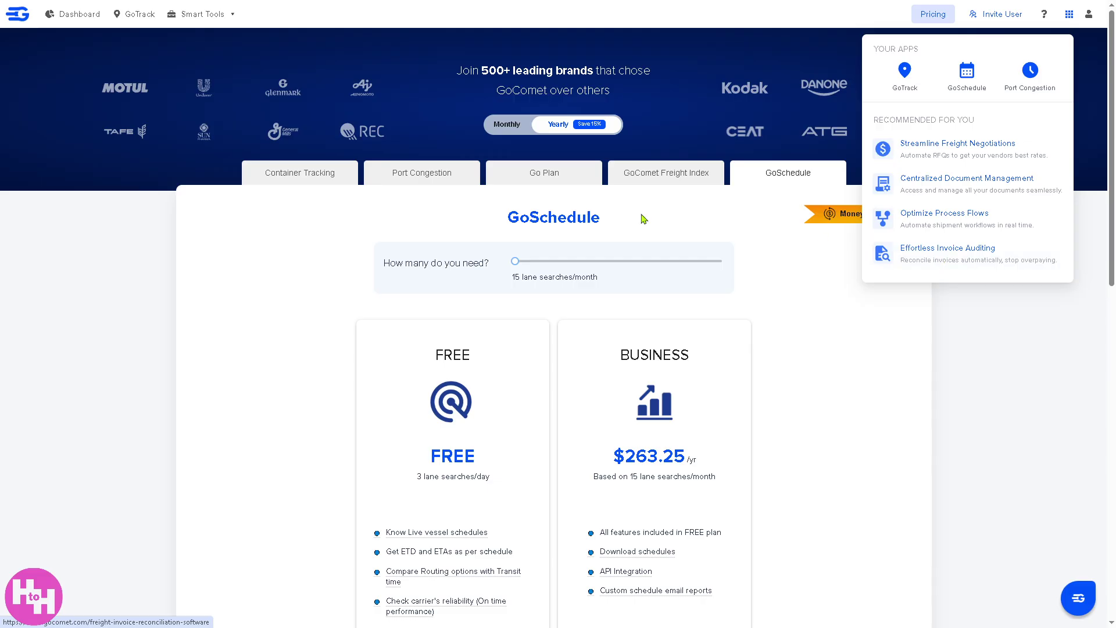
{"action": "left_click", "coordinate": [543, 178]}
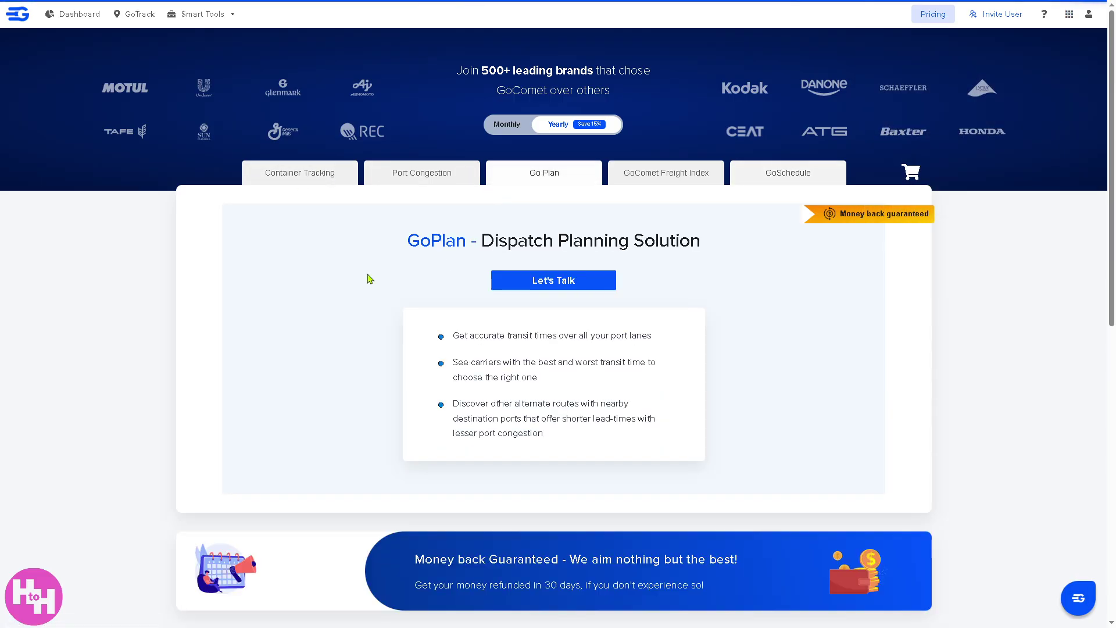